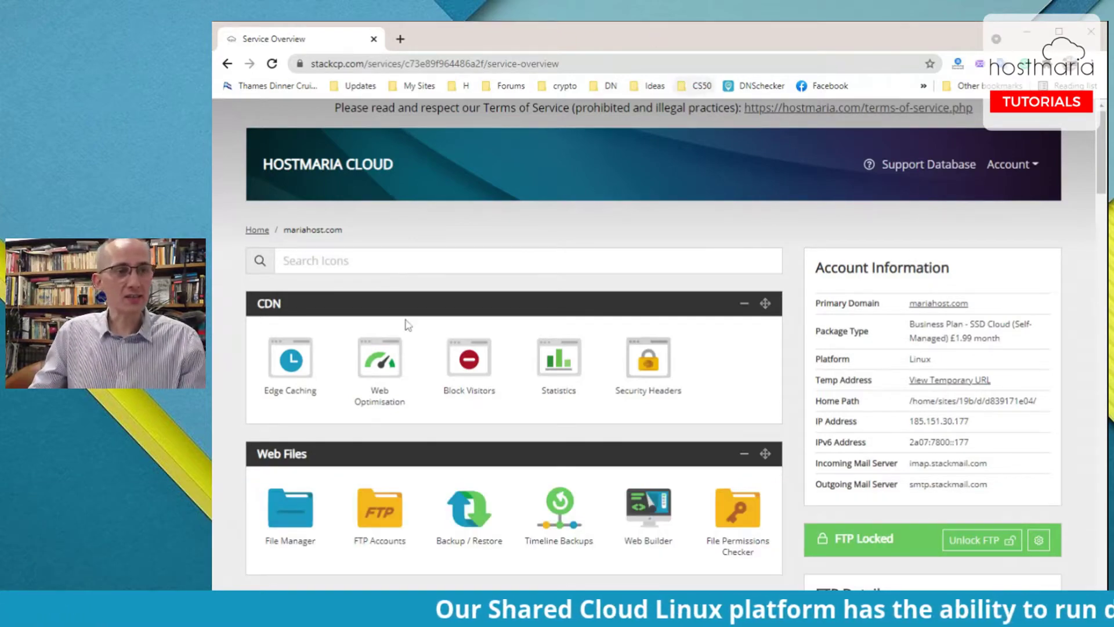
{"action": "scroll", "coordinate": [408, 325], "scroll_direction": "down", "scroll_amount": 6}
{"action": "scroll", "coordinate": [407, 325], "scroll_direction": "up", "scroll_amount": 6}
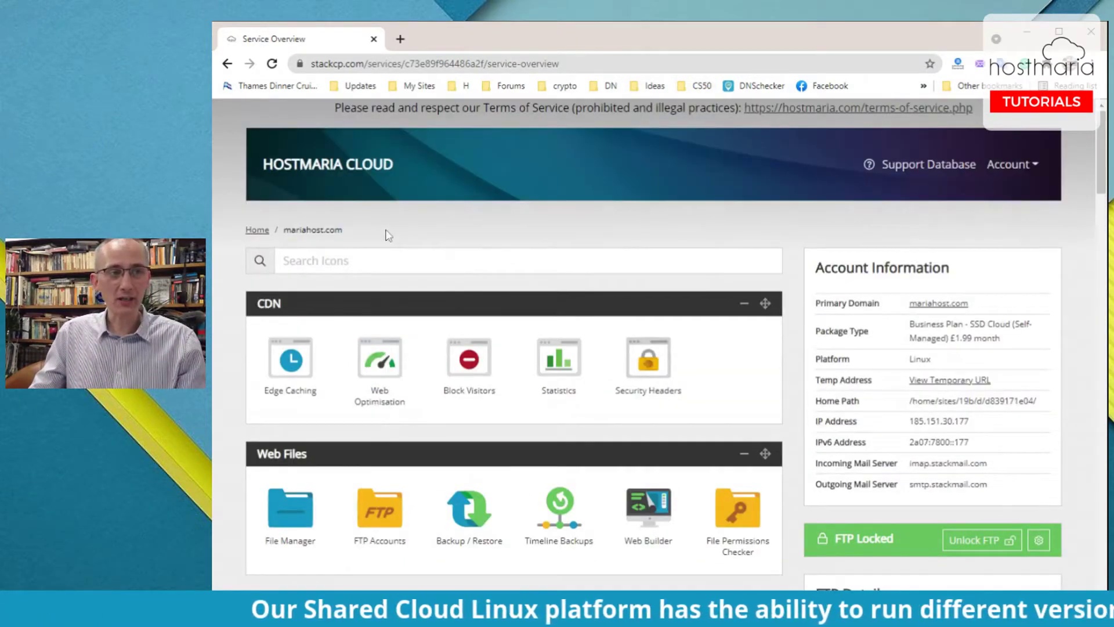
{"action": "key", "text": "ctrl+plus"}
{"action": "key", "text": "ctrl+plus"}
{"action": "left_click_drag", "start_coordinate": [332, 263], "coordinate": [296, 263]}
{"action": "left_click", "coordinate": [309, 277]}
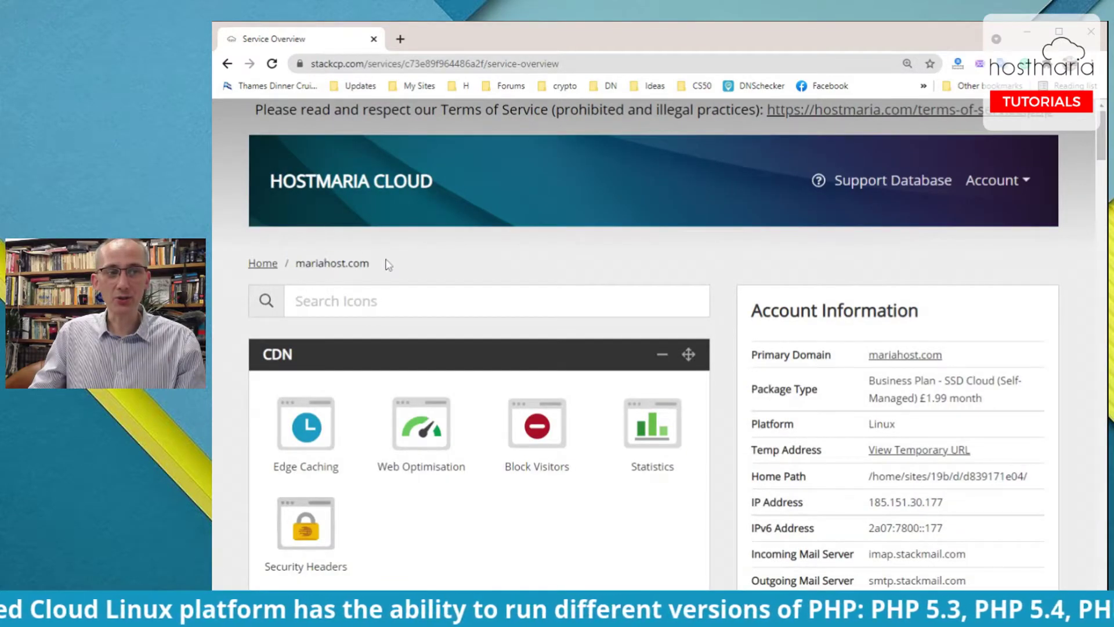
{"action": "key", "text": "ctrl+minus"}
{"action": "key", "text": "ctrl+minus"}
Open the hosting package's Domains management page and review the listed domains with their document roots
{"action": "scroll", "coordinate": [686, 239], "scroll_direction": "down", "scroll_amount": 10}
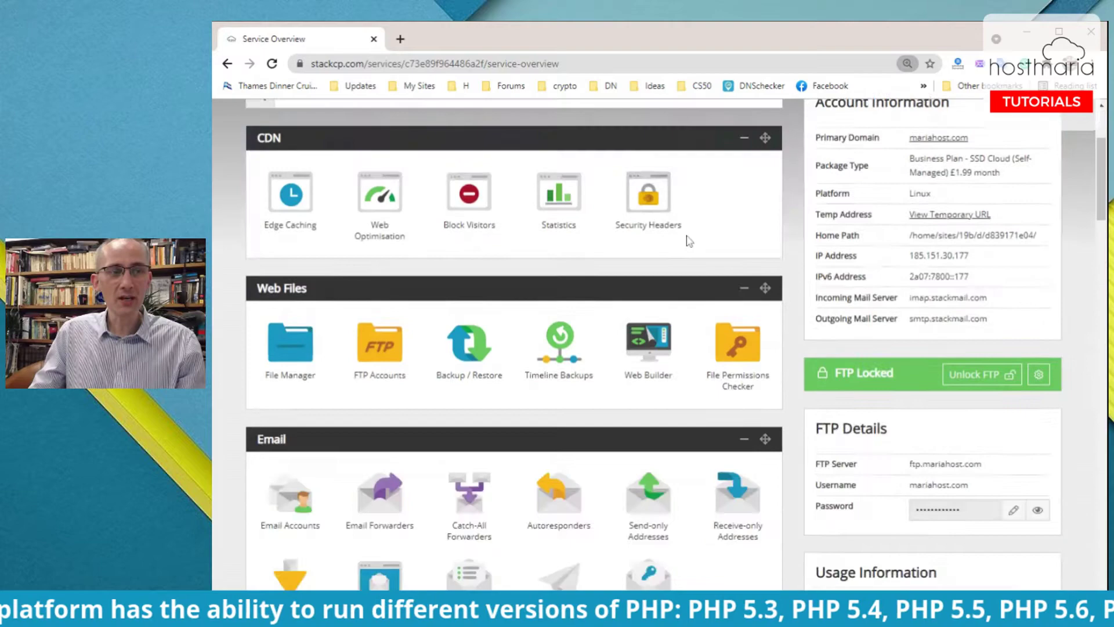
{"action": "scroll", "coordinate": [475, 322], "scroll_direction": "down", "scroll_amount": 1}
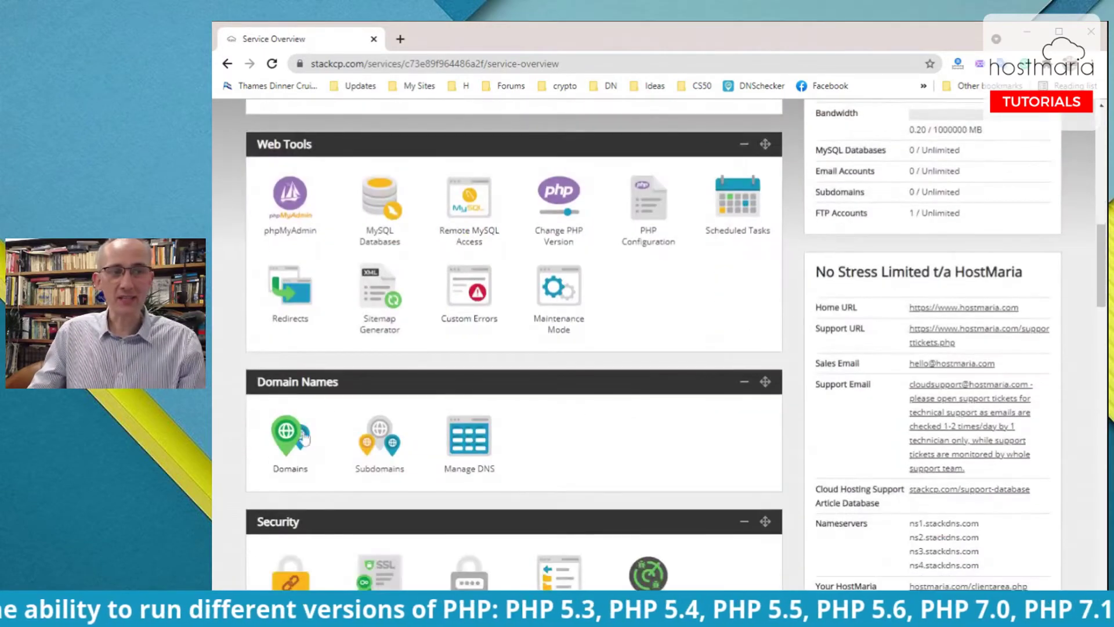
{"action": "left_click", "coordinate": [290, 439]}
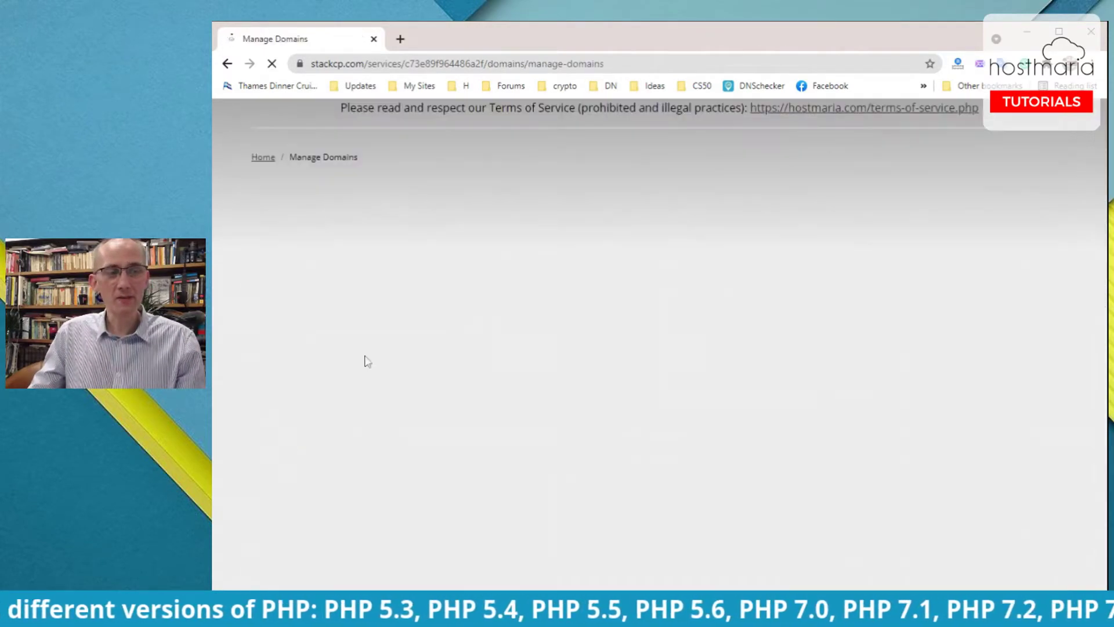
{"action": "scroll", "coordinate": [635, 183], "scroll_direction": "down", "scroll_amount": 5}
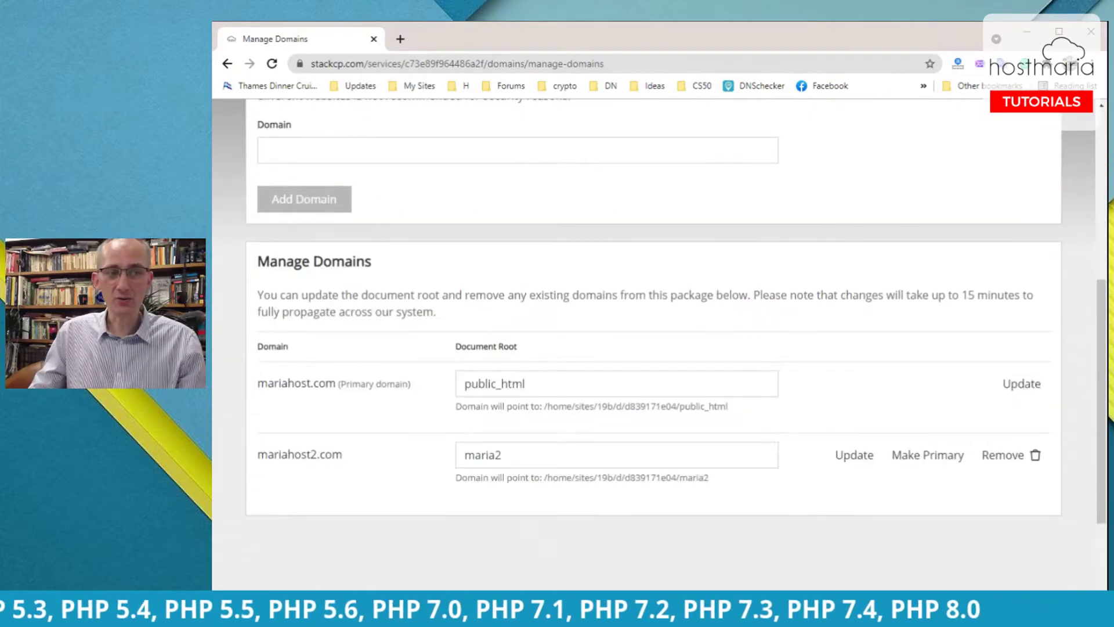
{"action": "left_click_drag", "start_coordinate": [258, 354], "coordinate": [361, 383]}
{"action": "left_click", "coordinate": [361, 383]}
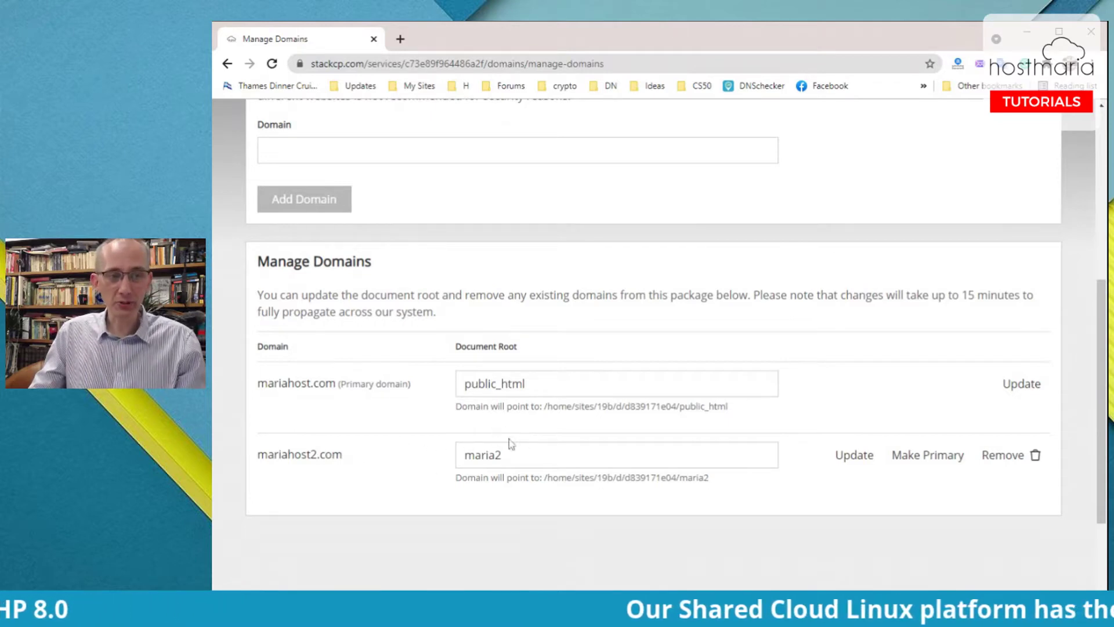
Open the package's home overview in a second browser tab and open the File Manager there
{"action": "scroll", "coordinate": [423, 460], "scroll_direction": "up", "scroll_amount": 2}
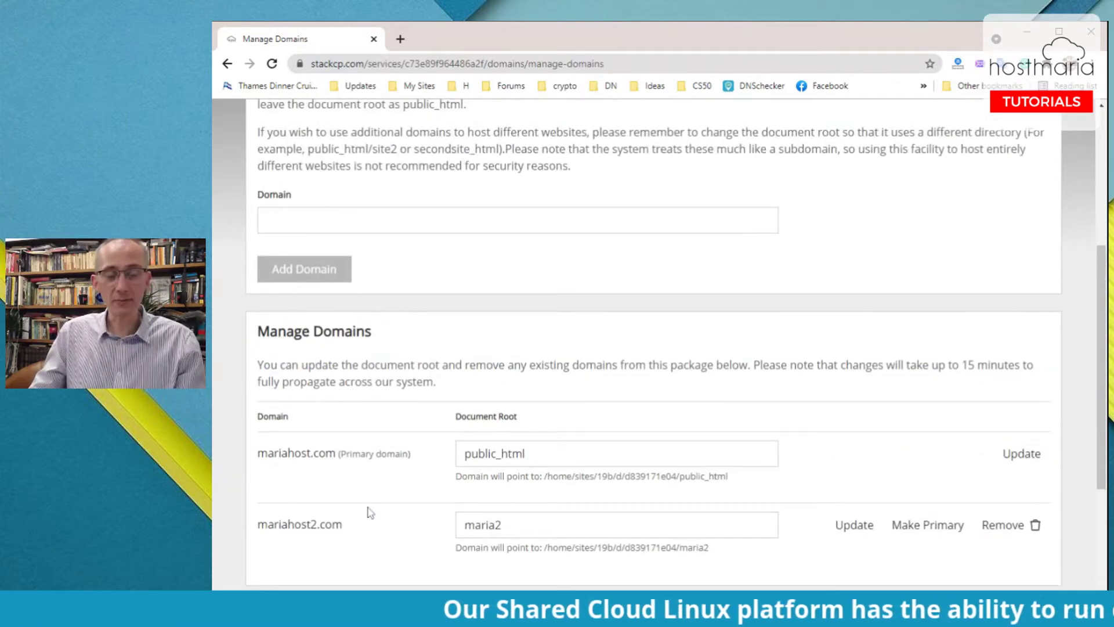
{"action": "scroll", "coordinate": [389, 478], "scroll_direction": "up", "scroll_amount": 5}
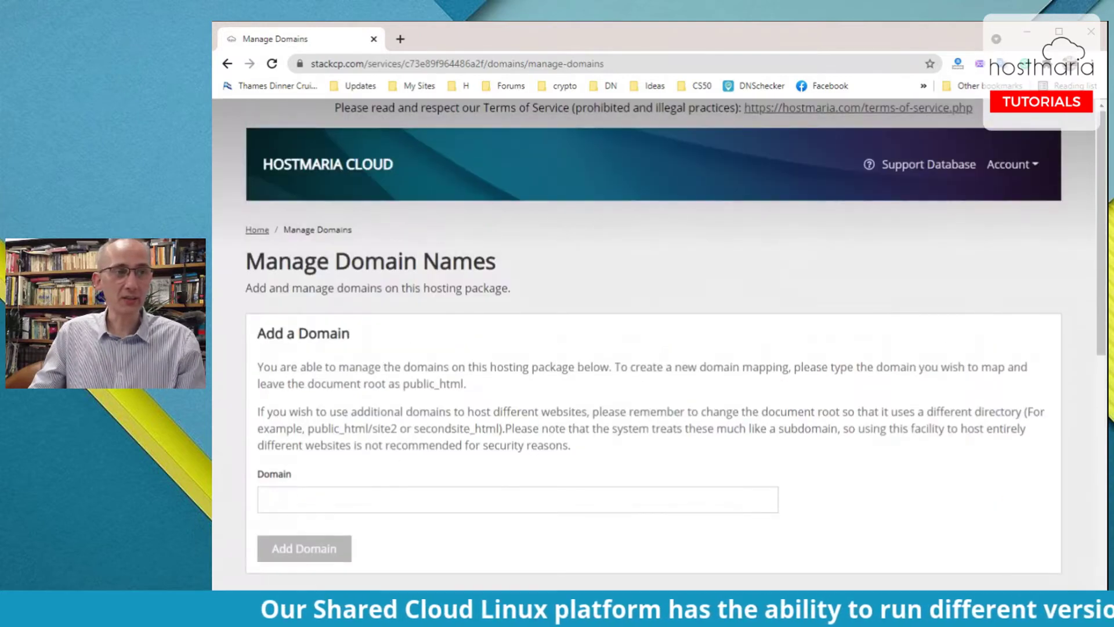
{"action": "middle_click", "coordinate": [261, 231]}
{"action": "left_click", "coordinate": [444, 40]}
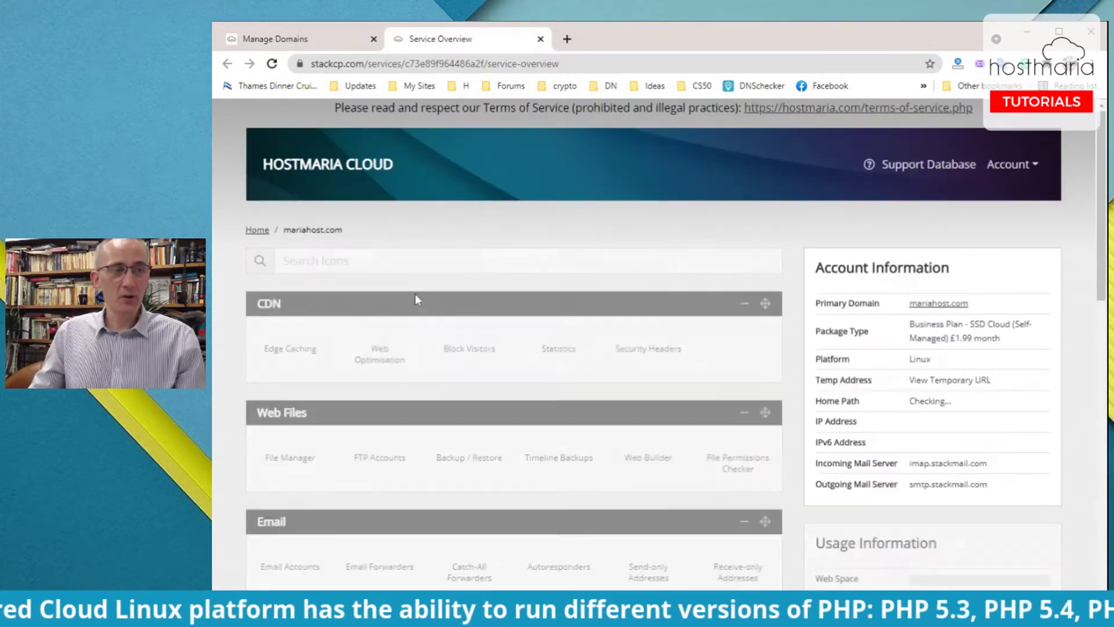
{"action": "scroll", "coordinate": [250, 417], "scroll_direction": "down", "scroll_amount": 2}
{"action": "left_click", "coordinate": [284, 369]}
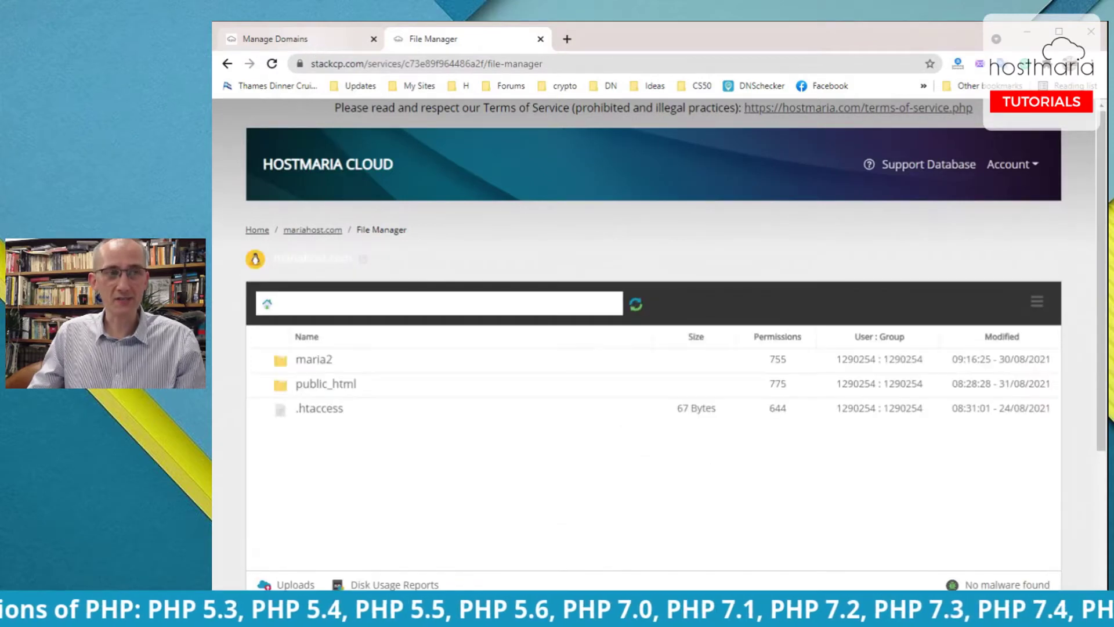
Compare the document roots of mariahost.com and mariahost2.com with the public_html and maria2 folders in the File Manager
{"action": "left_click", "coordinate": [320, 45]}
{"action": "scroll", "coordinate": [523, 348], "scroll_direction": "down", "scroll_amount": 5}
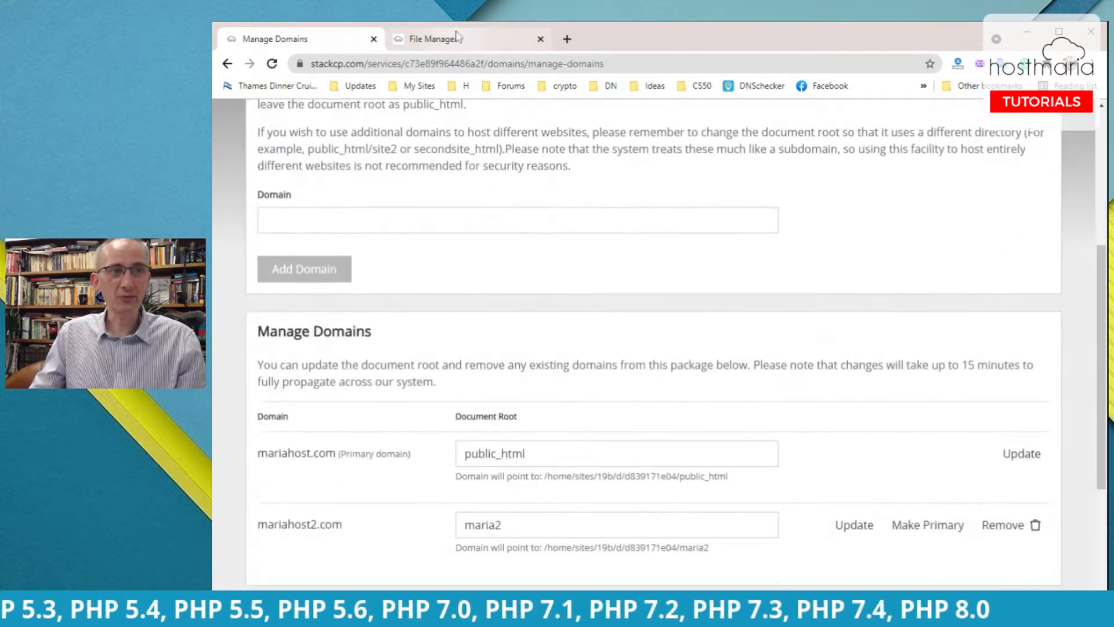
{"action": "left_click", "coordinate": [441, 38]}
{"action": "scroll", "coordinate": [521, 434], "scroll_direction": "down", "scroll_amount": 1}
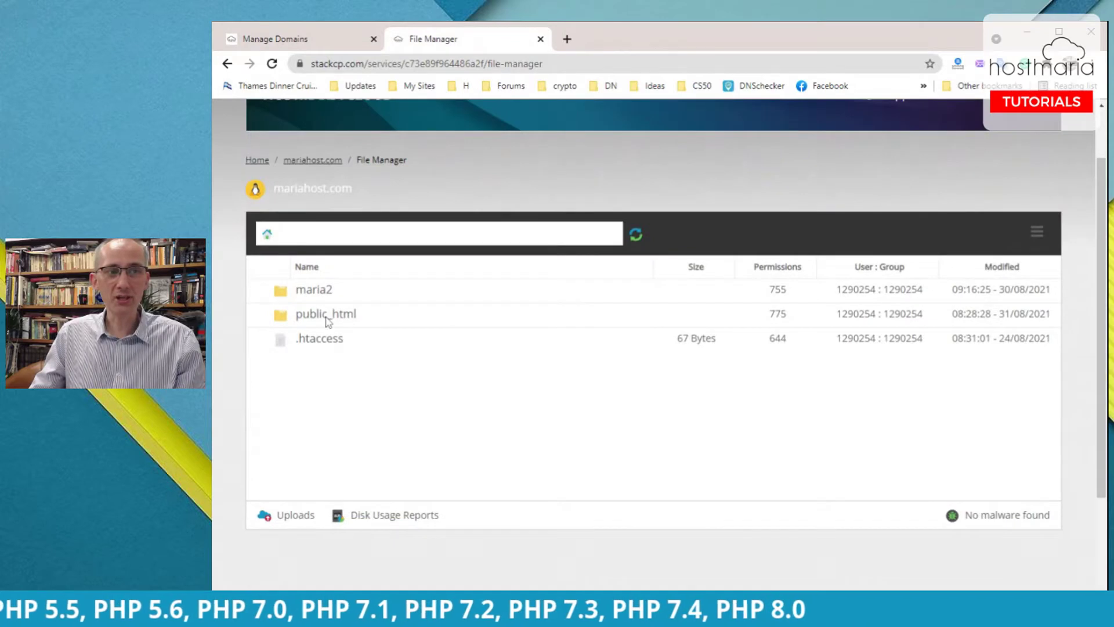
{"action": "left_click", "coordinate": [321, 42]}
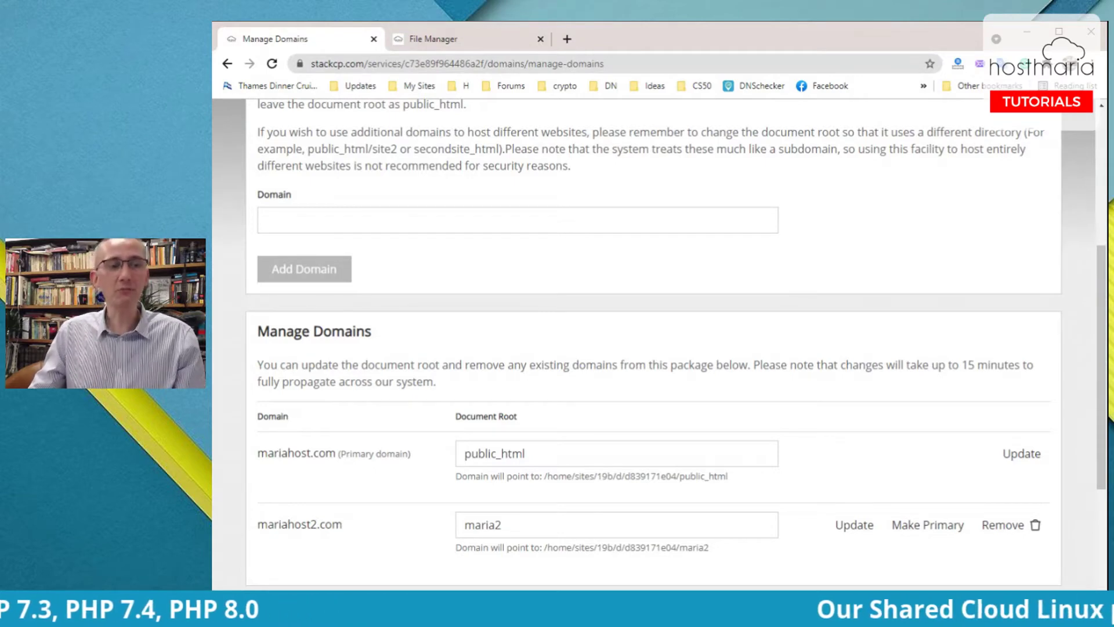
{"action": "left_click", "coordinate": [439, 50]}
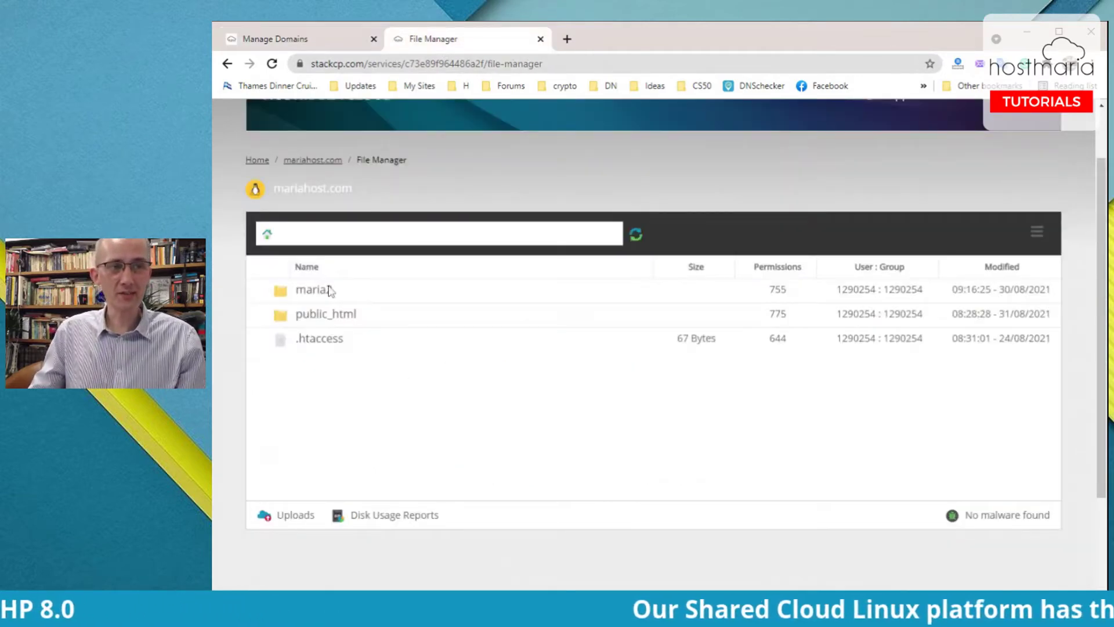
{"action": "left_click", "coordinate": [320, 45]}
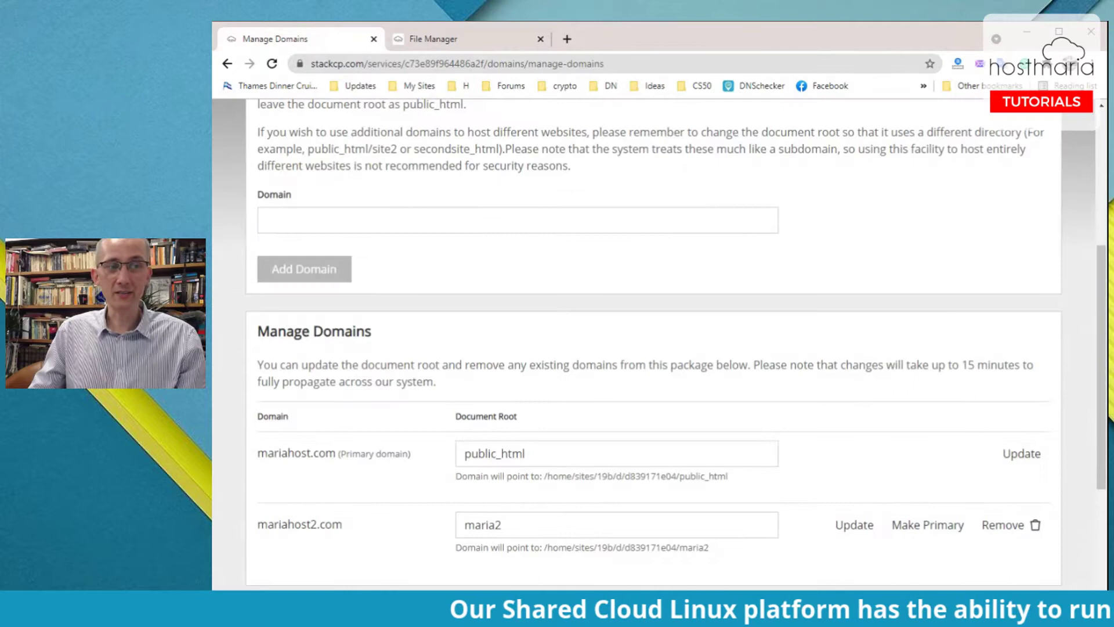
{"action": "left_click_drag", "start_coordinate": [257, 453], "coordinate": [341, 453]}
{"action": "left_click", "coordinate": [436, 443]}
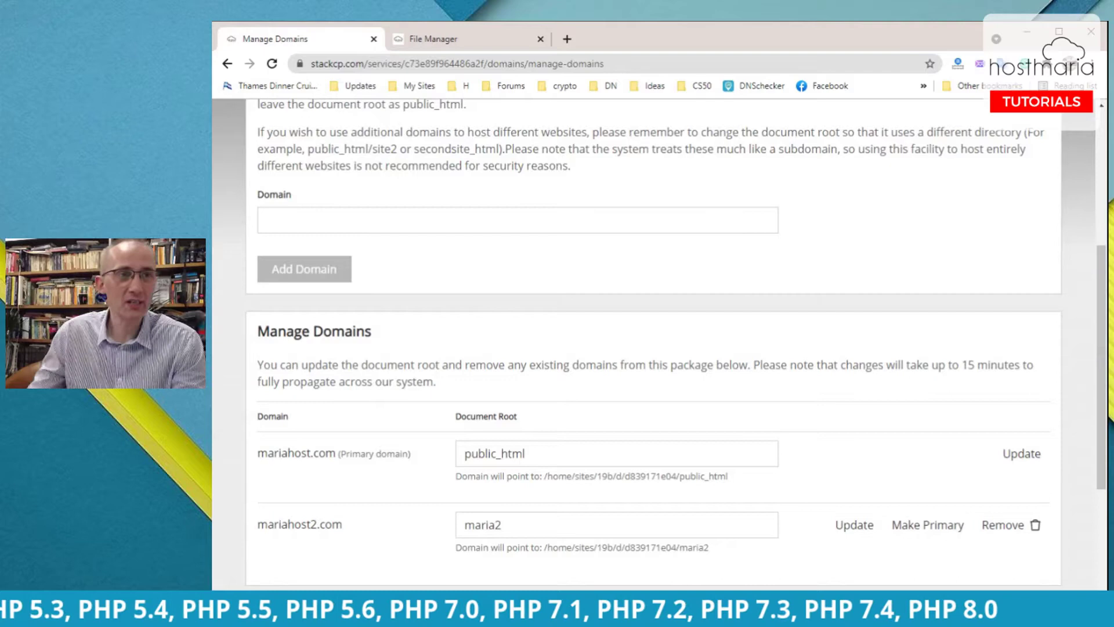
{"action": "left_click", "coordinate": [399, 38]}
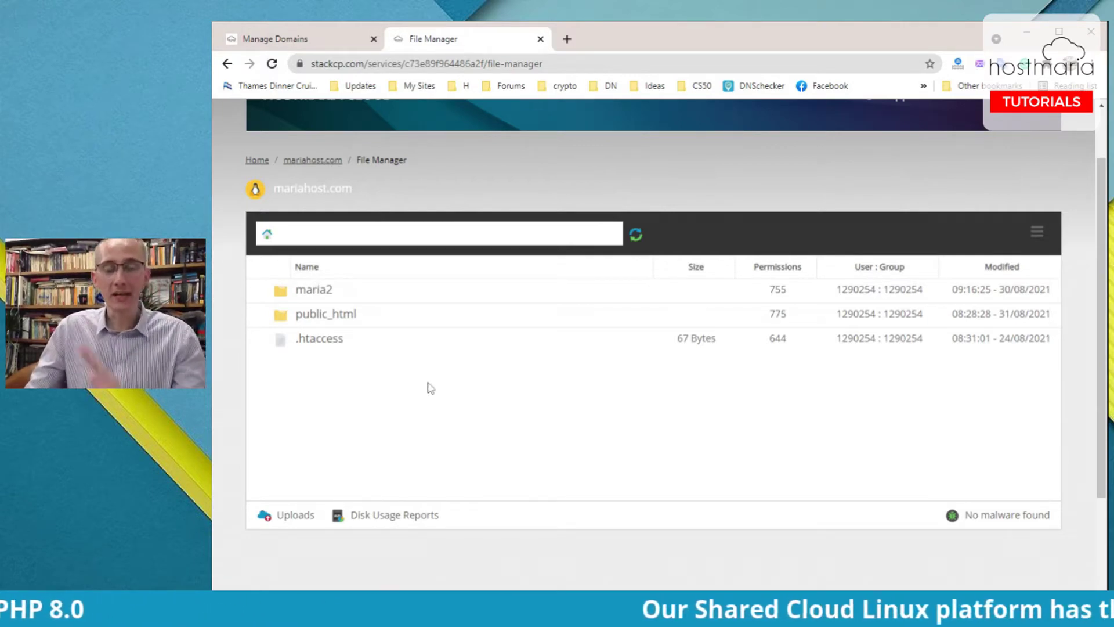
{"action": "left_click", "coordinate": [328, 45]}
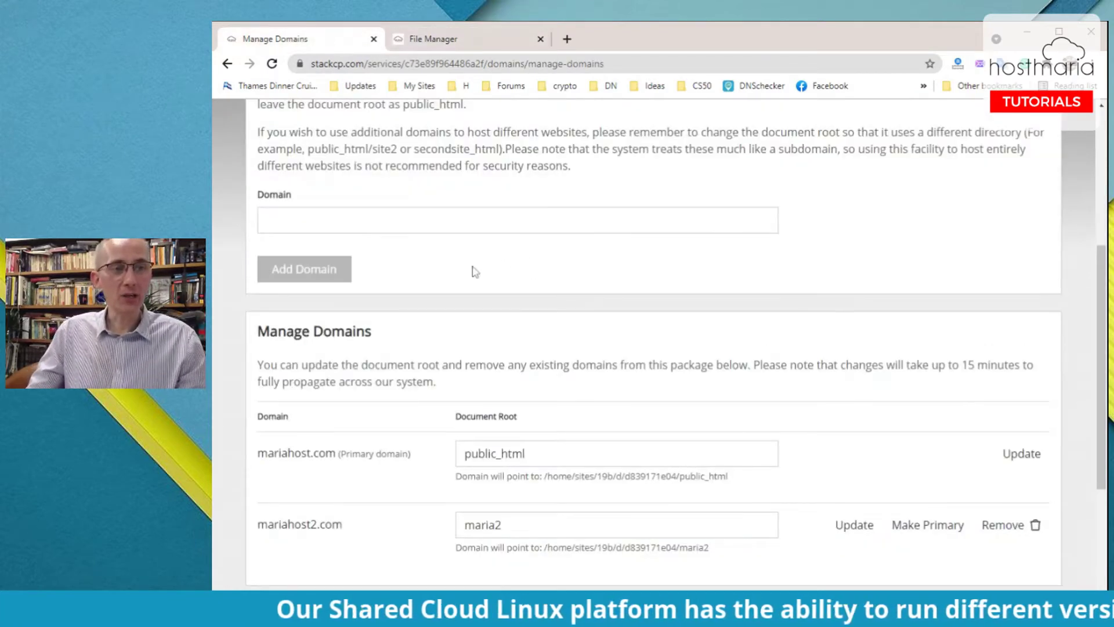
Return from Manage Domains to the service overview and open the Change PHP Version page under Web Tools
{"action": "scroll", "coordinate": [476, 271], "scroll_direction": "up", "scroll_amount": 5}
{"action": "left_click", "coordinate": [258, 230]}
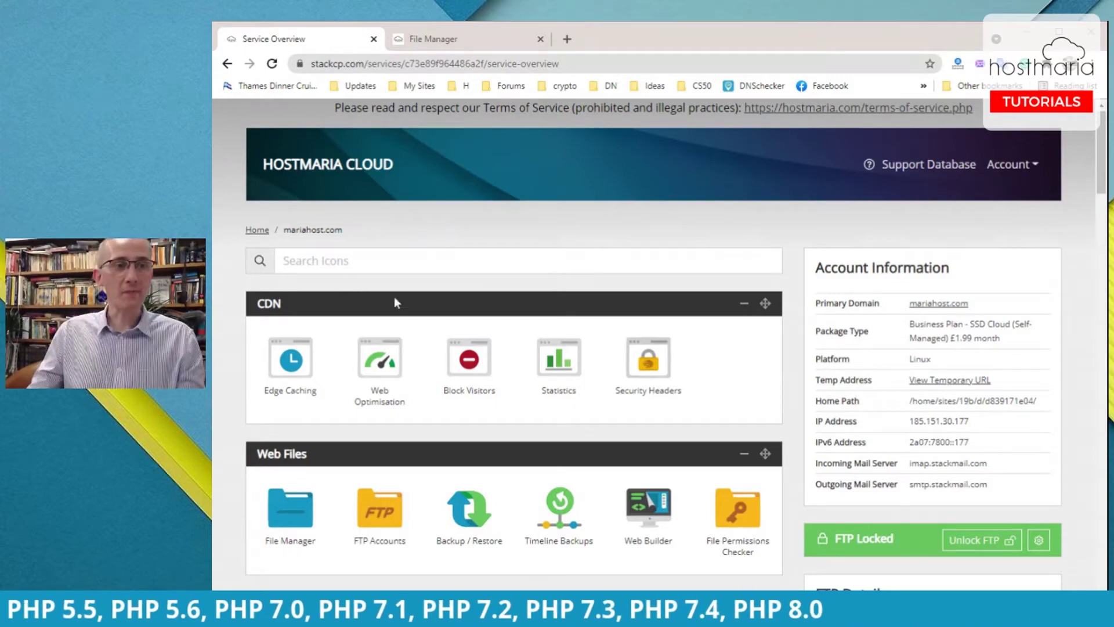
{"action": "scroll", "coordinate": [781, 237], "scroll_direction": "down", "scroll_amount": 8}
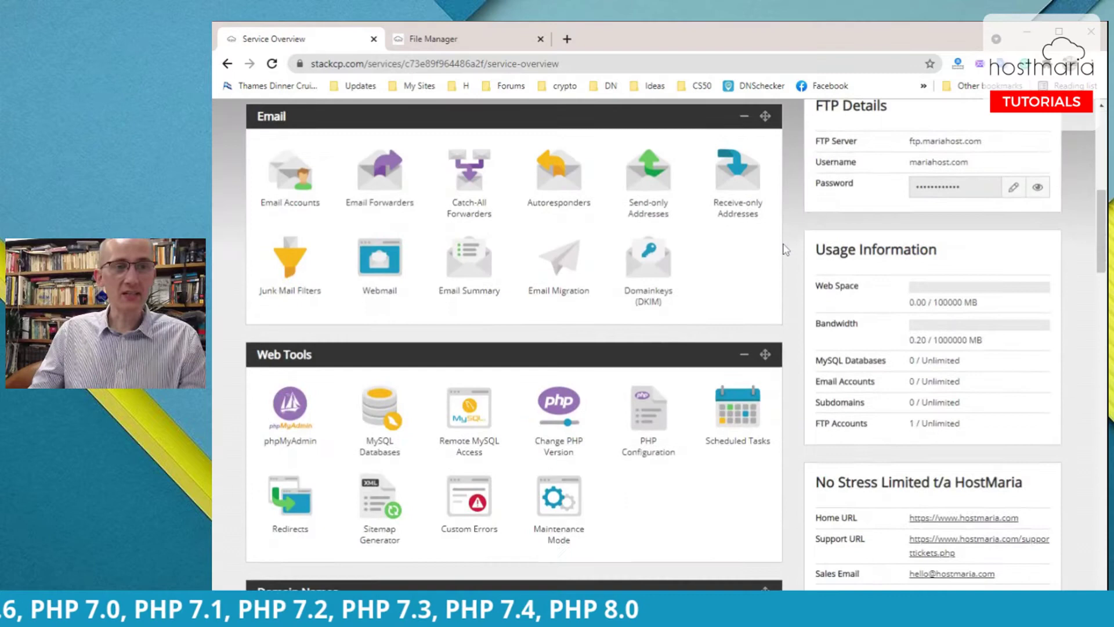
{"action": "scroll", "coordinate": [776, 272], "scroll_direction": "down", "scroll_amount": 2}
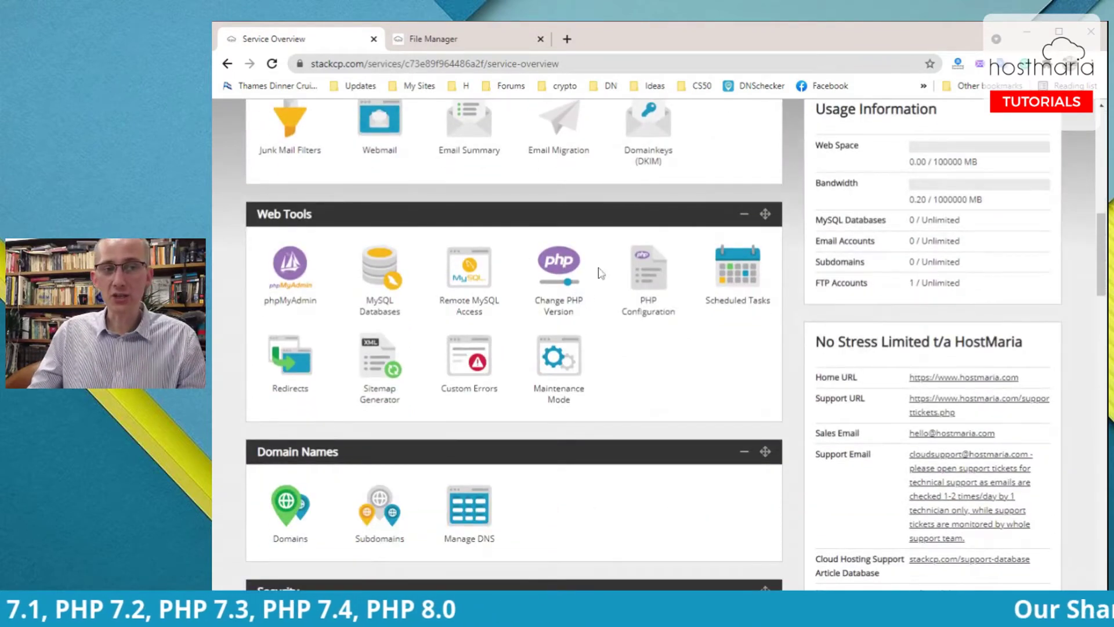
{"action": "left_click", "coordinate": [573, 283]}
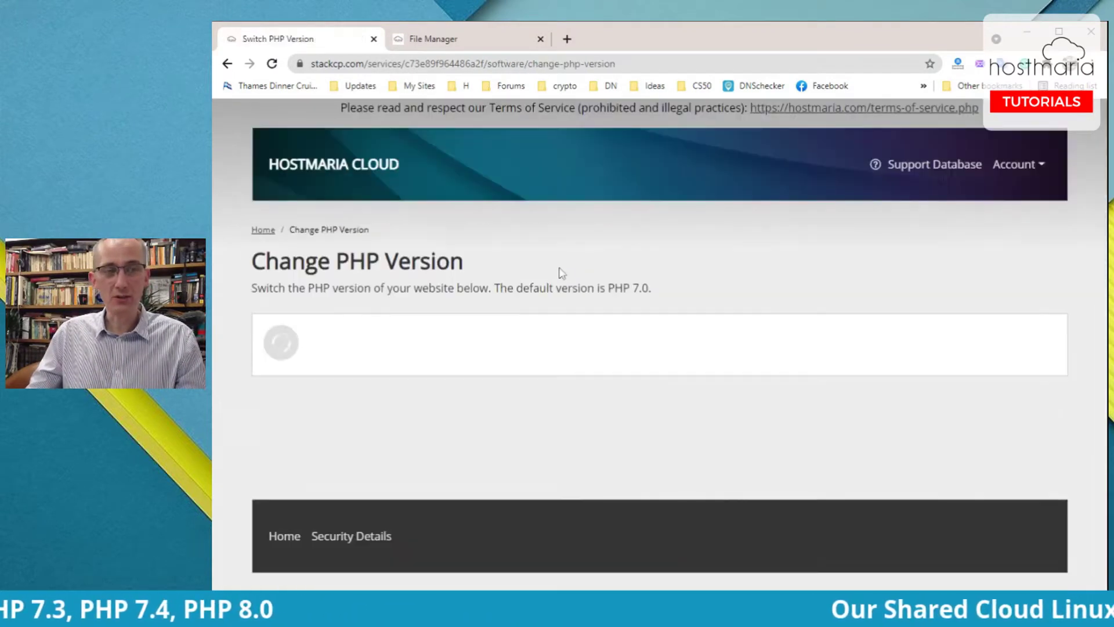
{"action": "left_click_drag", "start_coordinate": [251, 262], "coordinate": [431, 261]}
{"action": "left_click", "coordinate": [470, 250]}
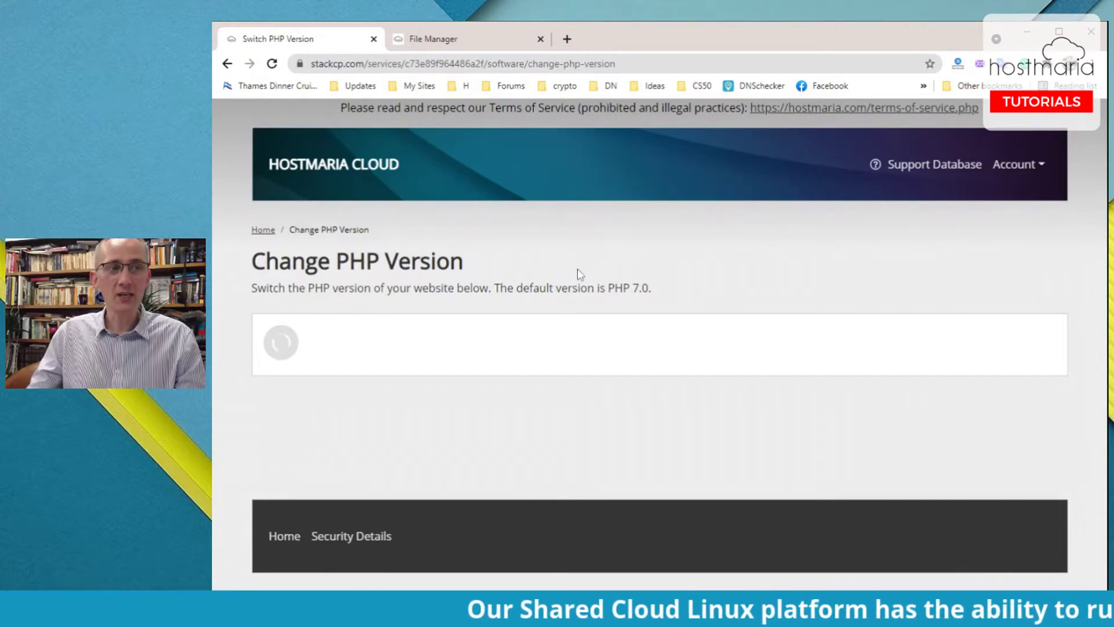
{"action": "left_click_drag", "start_coordinate": [510, 288], "coordinate": [618, 287]}
{"action": "left_click", "coordinate": [691, 283]}
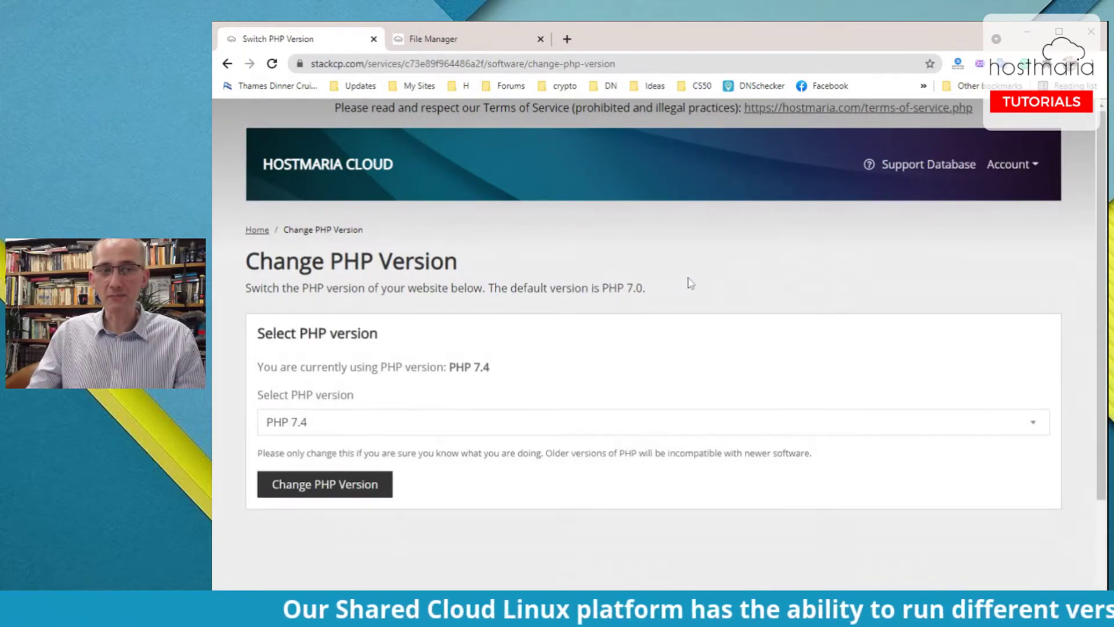
Change the website's PHP version to PHP 7.3 and apply it
{"action": "scroll", "coordinate": [695, 277], "scroll_direction": "down", "scroll_amount": 1}
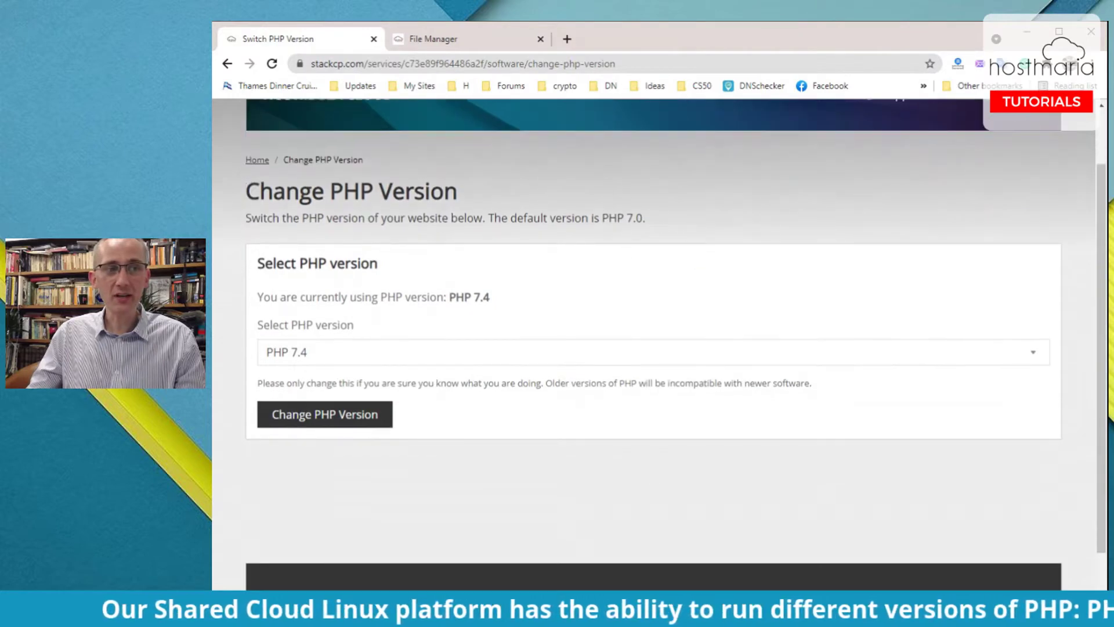
{"action": "left_click", "coordinate": [453, 354]}
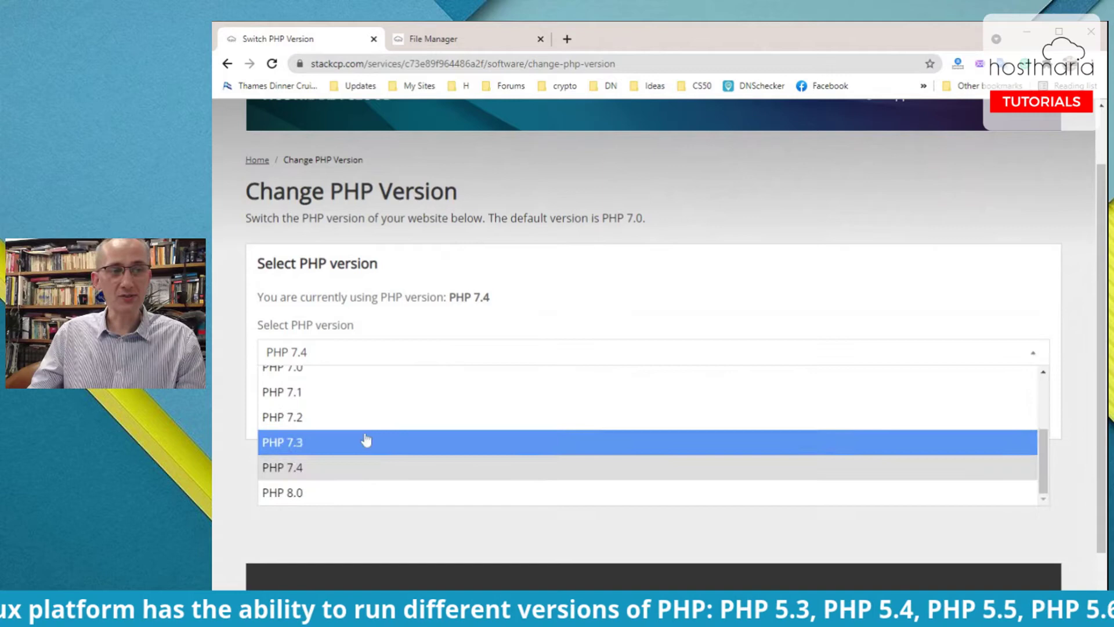
{"action": "left_click", "coordinate": [366, 441]}
{"action": "left_click", "coordinate": [323, 424]}
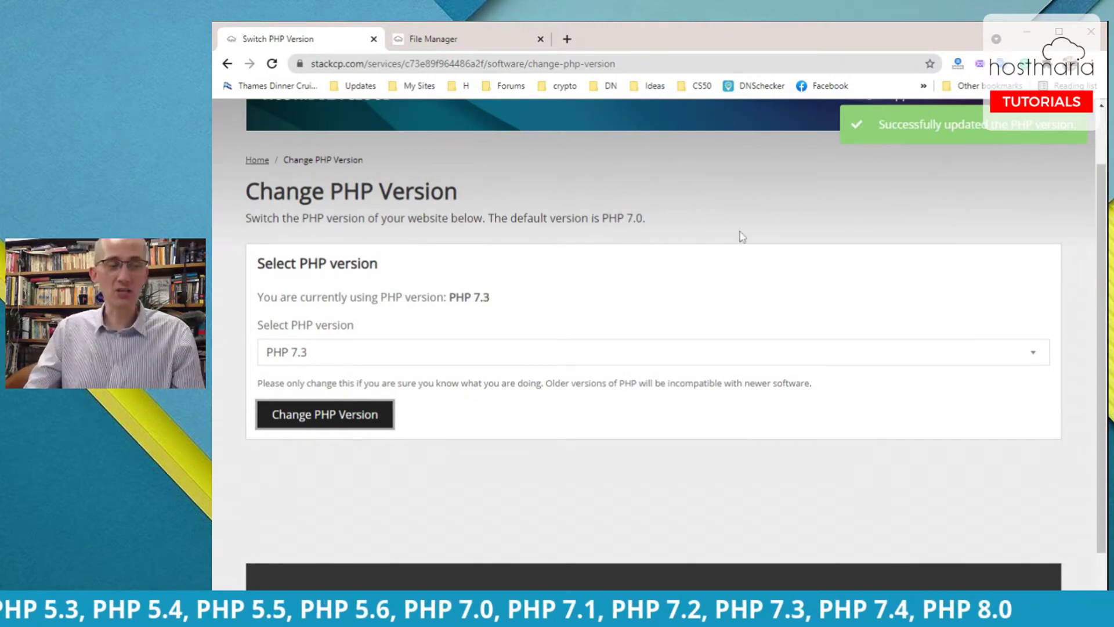
{"action": "scroll", "coordinate": [672, 246], "scroll_direction": "up", "scroll_amount": 2}
{"action": "scroll", "coordinate": [668, 302], "scroll_direction": "down", "scroll_amount": 1}
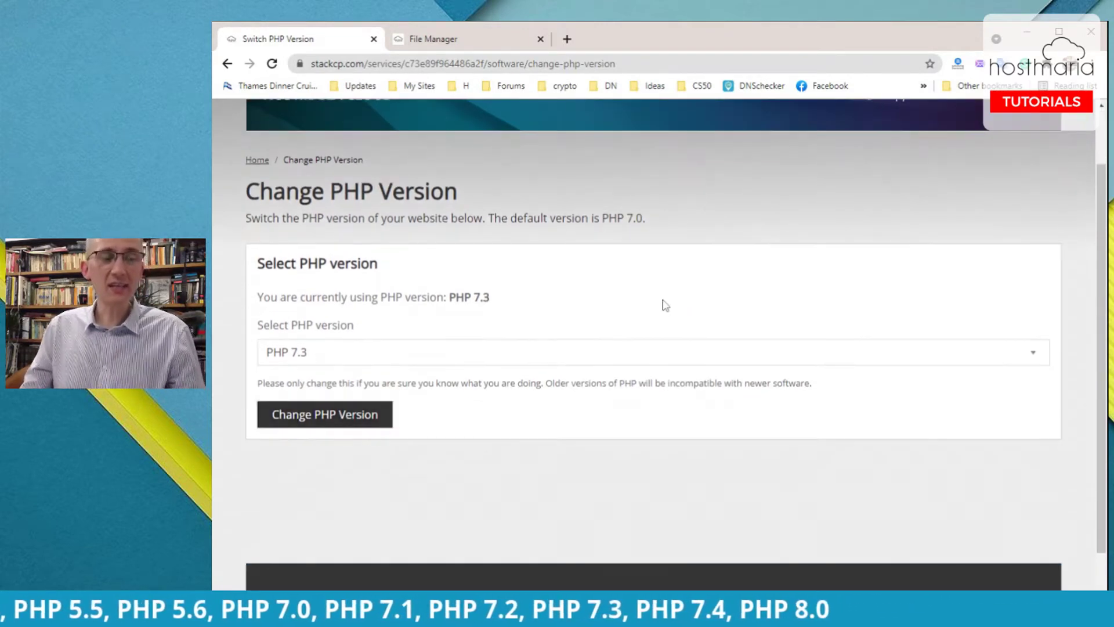
Return from the PHP version page to the mariahost.com service overview
{"action": "scroll", "coordinate": [665, 306], "scroll_direction": "up", "scroll_amount": 2}
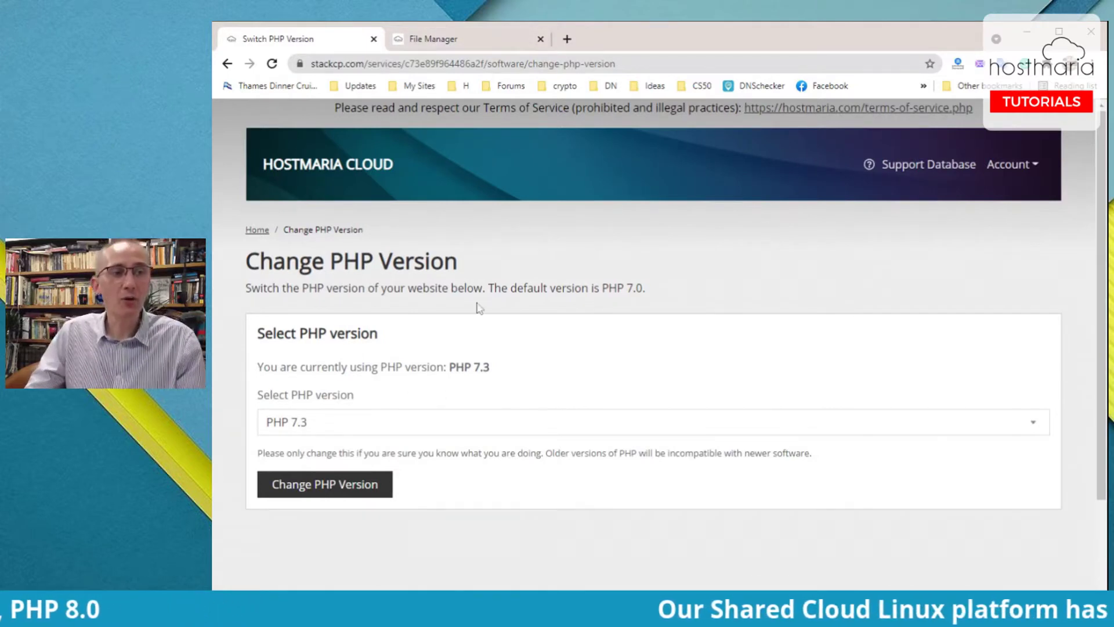
{"action": "left_click", "coordinate": [259, 231]}
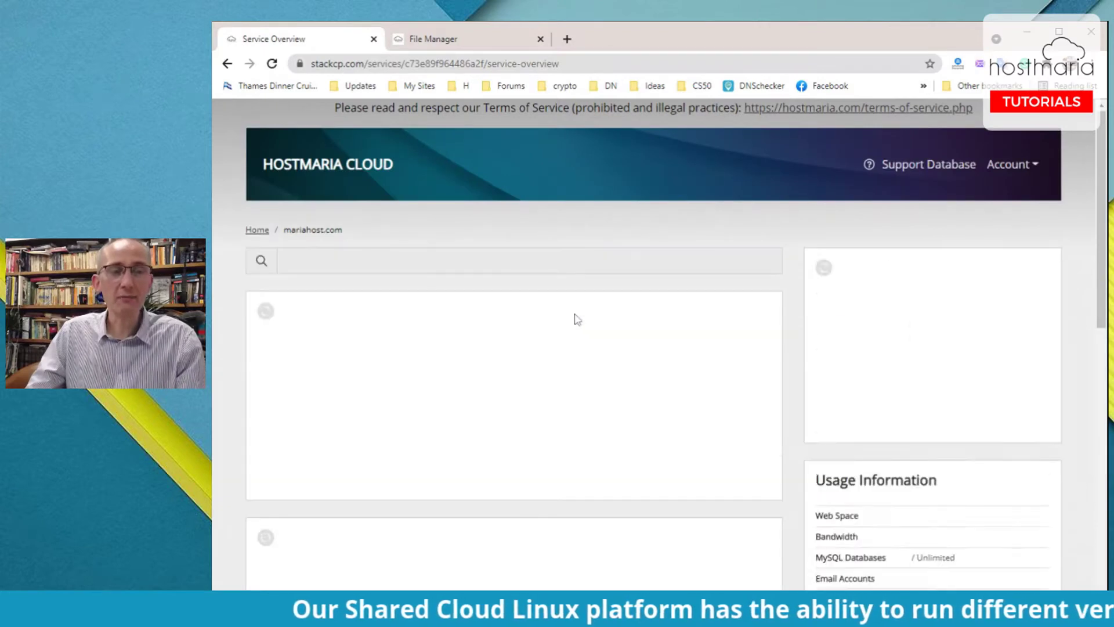
{"action": "scroll", "coordinate": [593, 318], "scroll_direction": "down", "scroll_amount": 2}
{"action": "scroll", "coordinate": [593, 319], "scroll_direction": "up", "scroll_amount": 1}
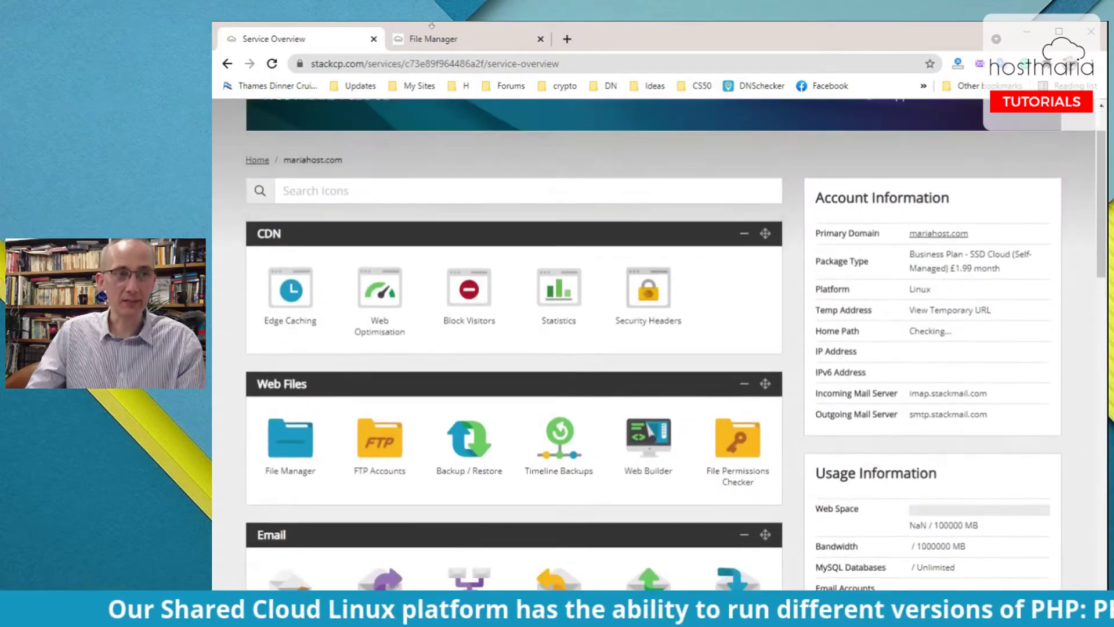
In the File Manager, look inside the public_html folder and go back up to the root directory to refresh its listing
{"action": "left_click", "coordinate": [455, 38]}
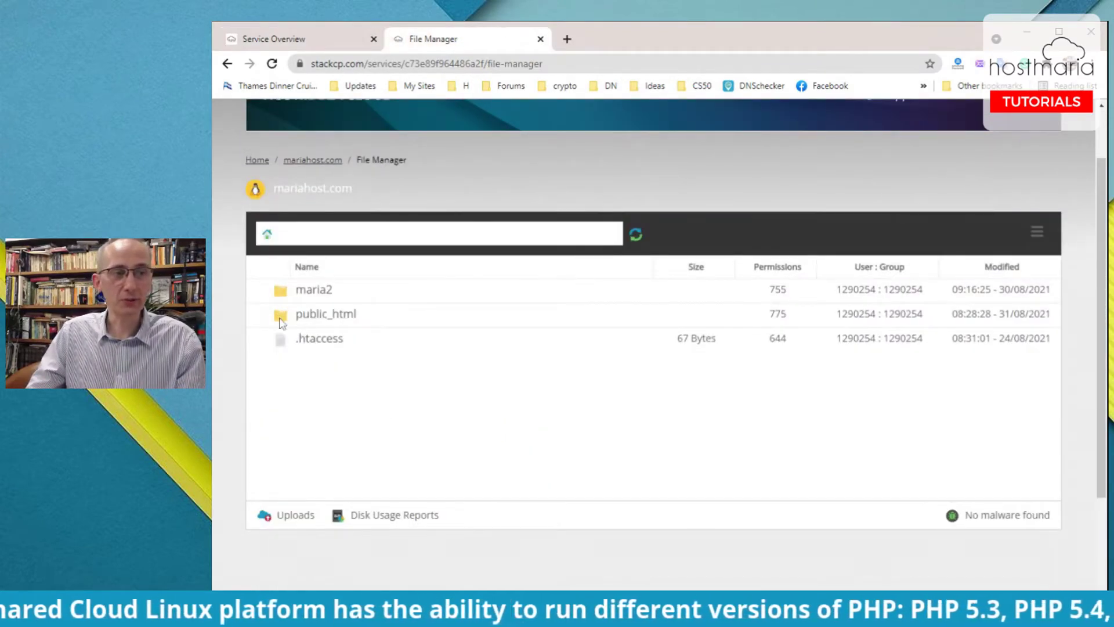
{"action": "left_click", "coordinate": [281, 315]}
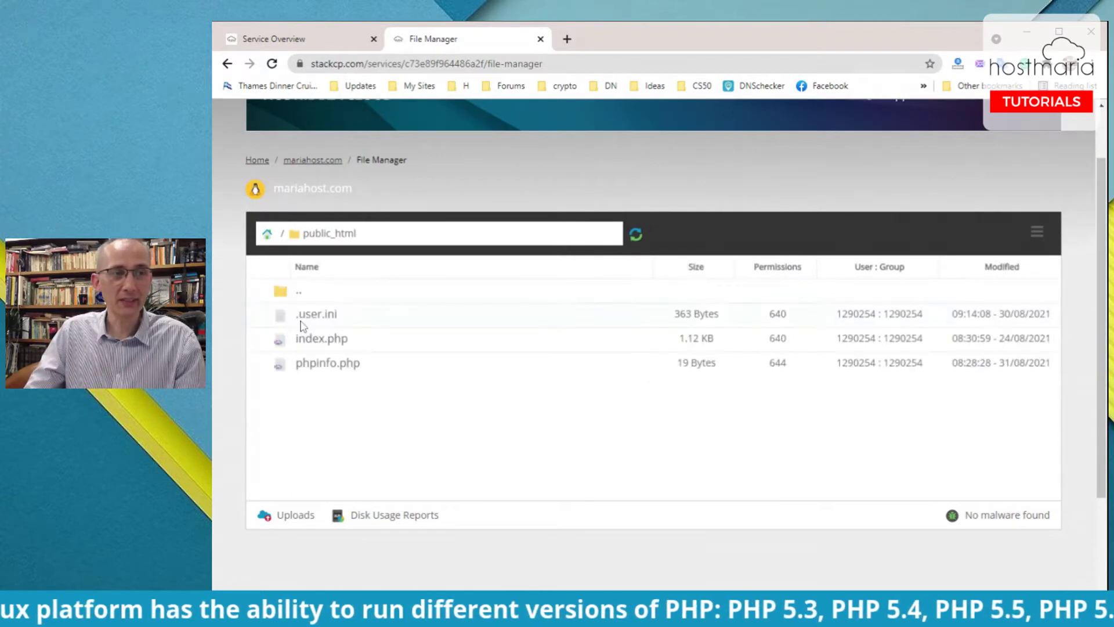
{"action": "left_click", "coordinate": [282, 299]}
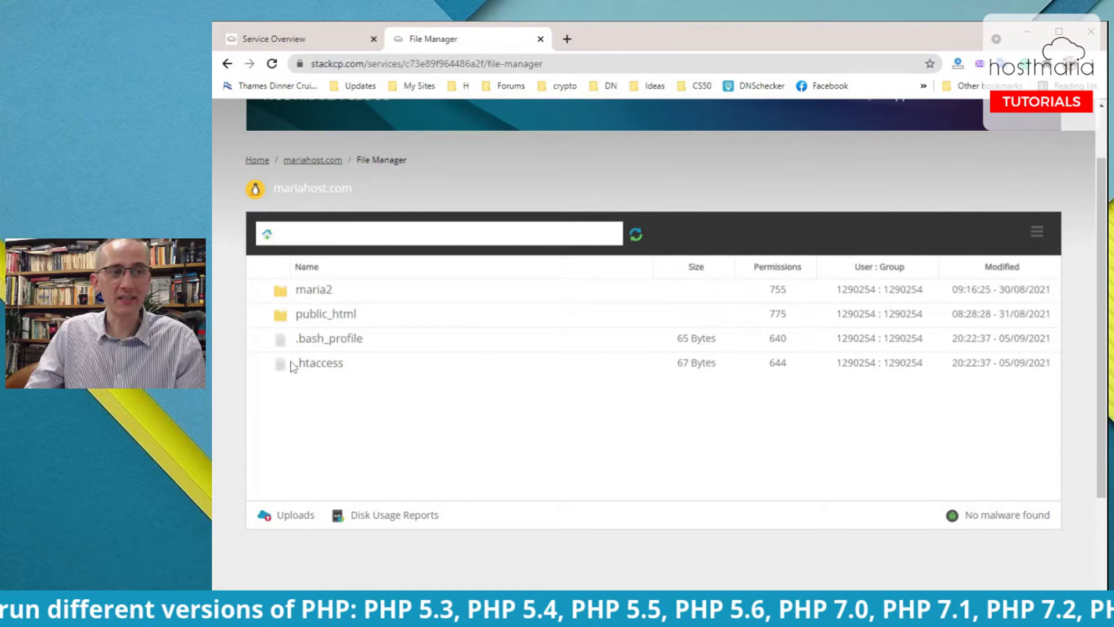
Open the root .htaccess file in the code editor, examine its PHPVersion block, and close it without saving
{"action": "right_click", "coordinate": [290, 364]}
{"action": "left_click", "coordinate": [348, 123]}
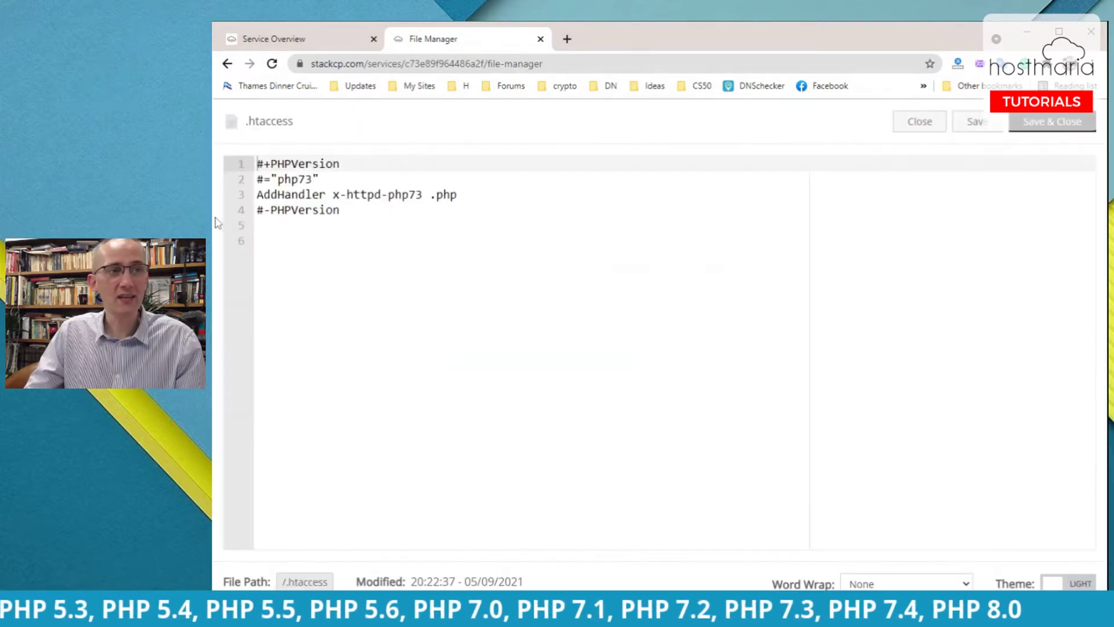
{"action": "left_click", "coordinate": [343, 209]}
{"action": "left_click_drag", "start_coordinate": [340, 209], "coordinate": [257, 164]}
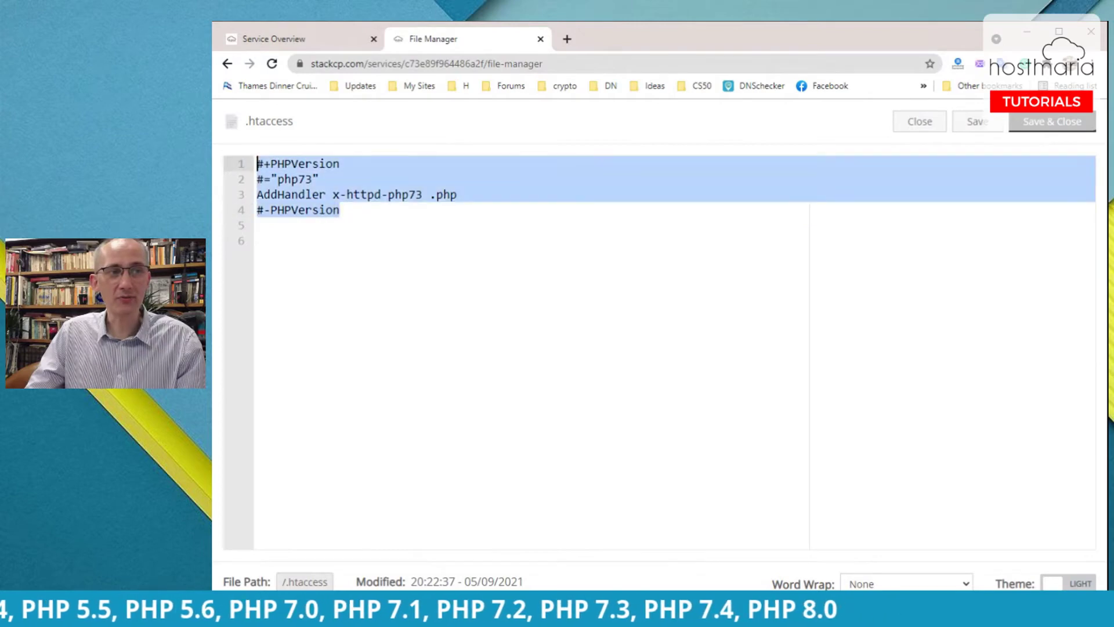
{"action": "left_click", "coordinate": [341, 210]}
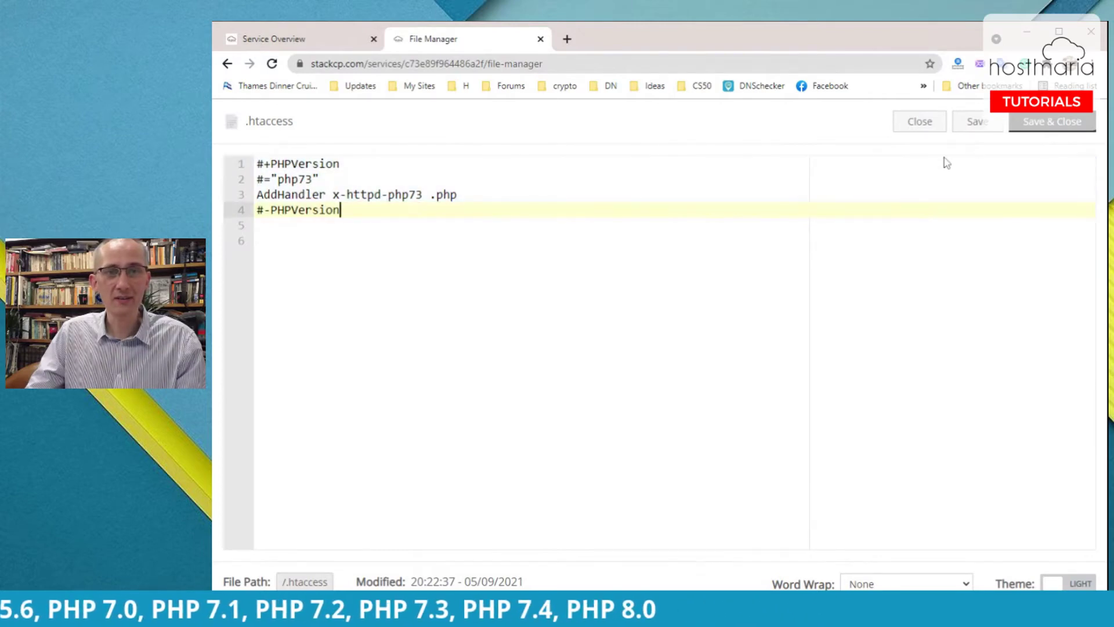
{"action": "left_click", "coordinate": [920, 121]}
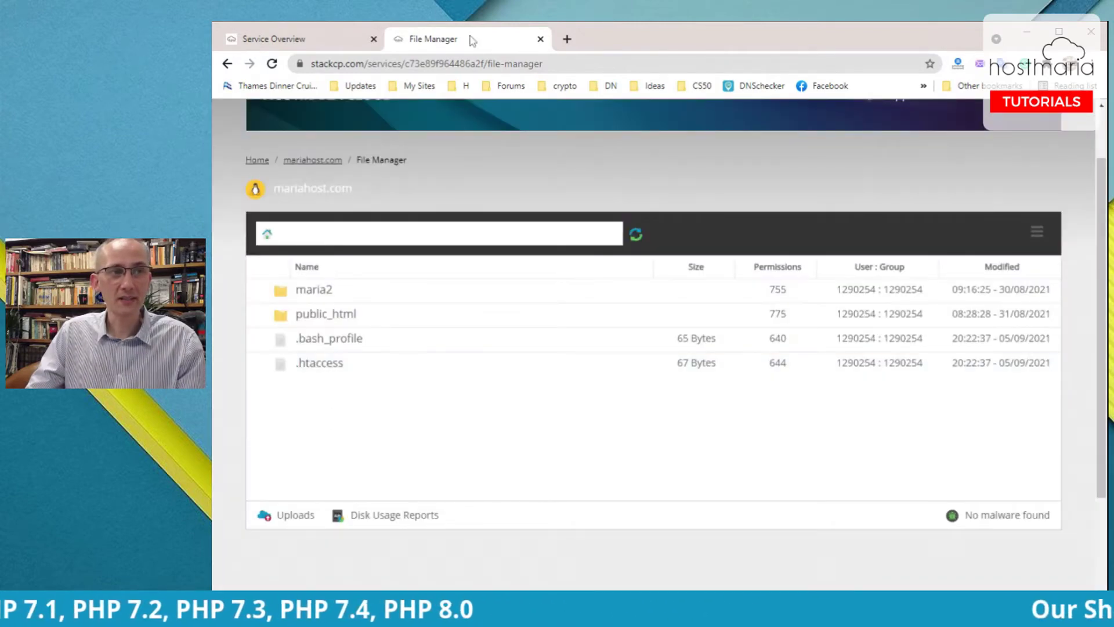
Switch to the service overview and open the Change PHP Version page under Web Tools
{"action": "left_click", "coordinate": [319, 41]}
{"action": "scroll", "coordinate": [268, 464], "scroll_direction": "down", "scroll_amount": 5}
{"action": "scroll", "coordinate": [268, 464], "scroll_direction": "down", "scroll_amount": 7}
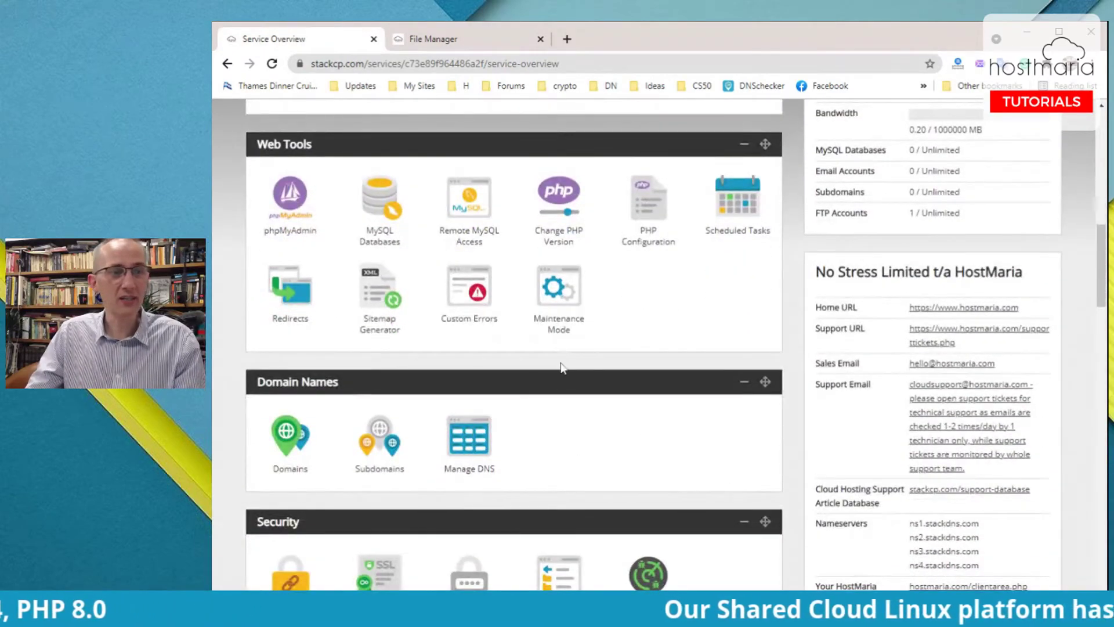
{"action": "scroll", "coordinate": [561, 366], "scroll_direction": "up", "scroll_amount": 2}
{"action": "left_click", "coordinate": [563, 346]}
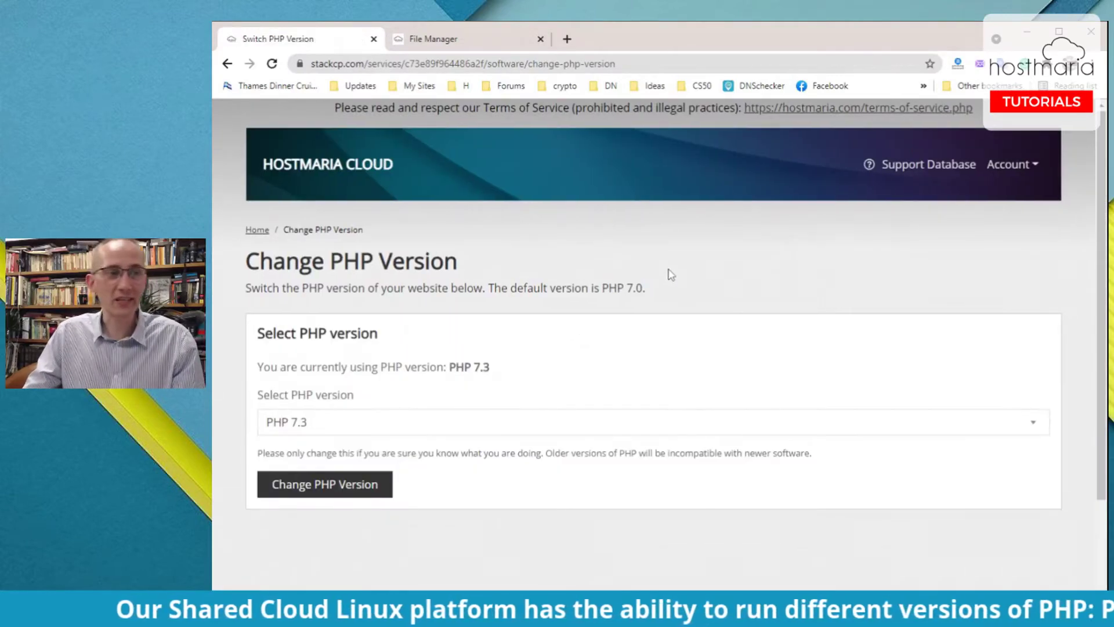
Change the website's PHP version to PHP 7.4 and apply it
{"action": "scroll", "coordinate": [671, 274], "scroll_direction": "down", "scroll_amount": 1}
{"action": "left_click", "coordinate": [366, 352]}
{"action": "left_click", "coordinate": [310, 467]}
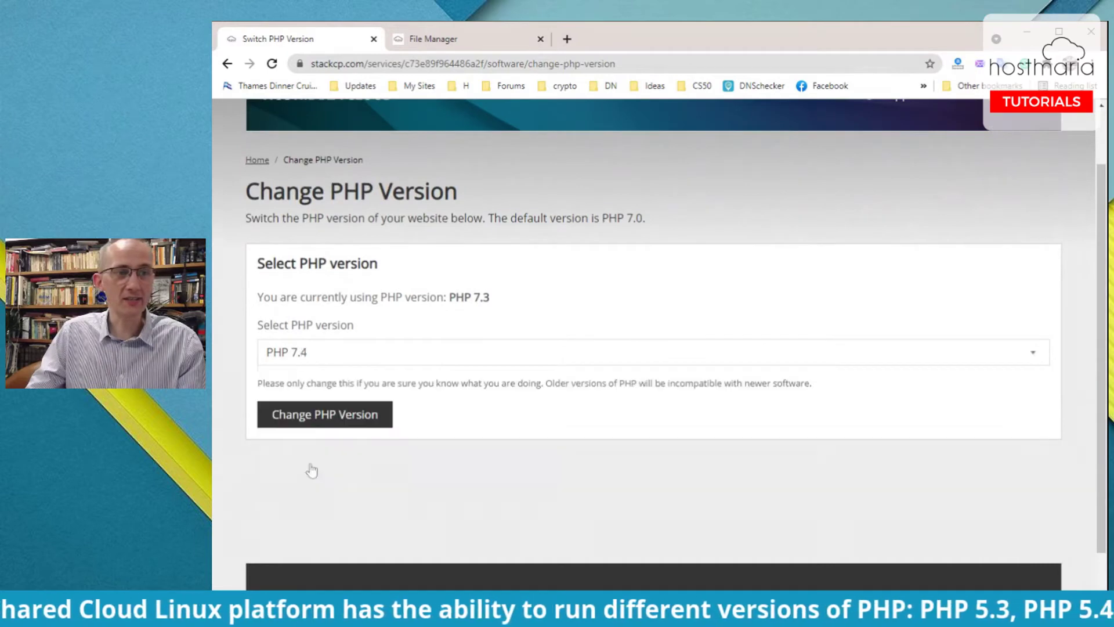
{"action": "left_click", "coordinate": [334, 419]}
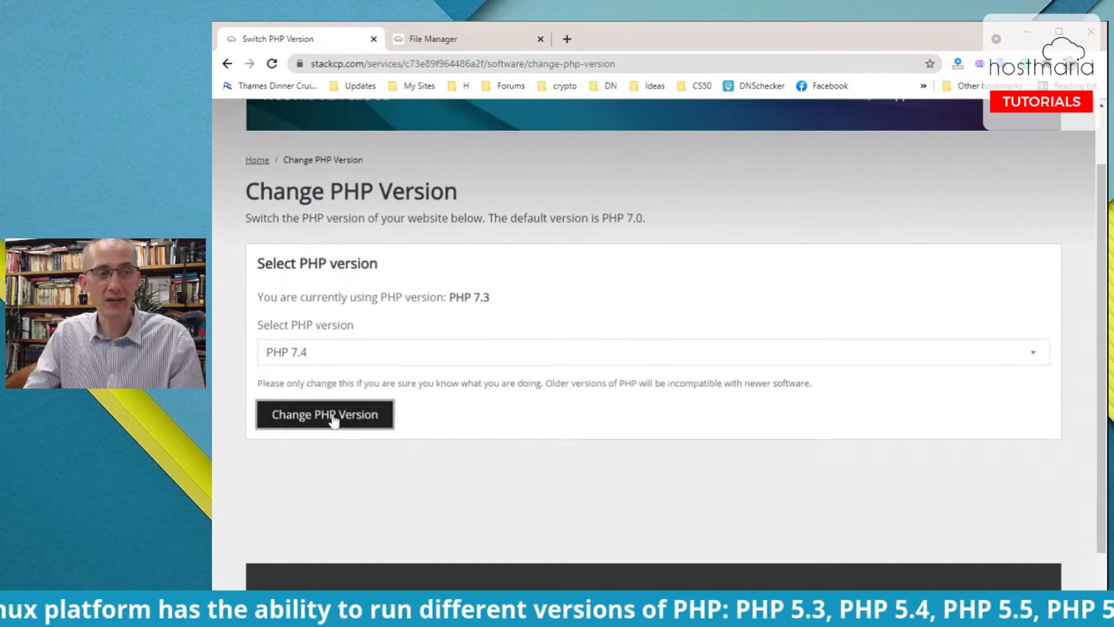
{"action": "left_click", "coordinate": [334, 418]}
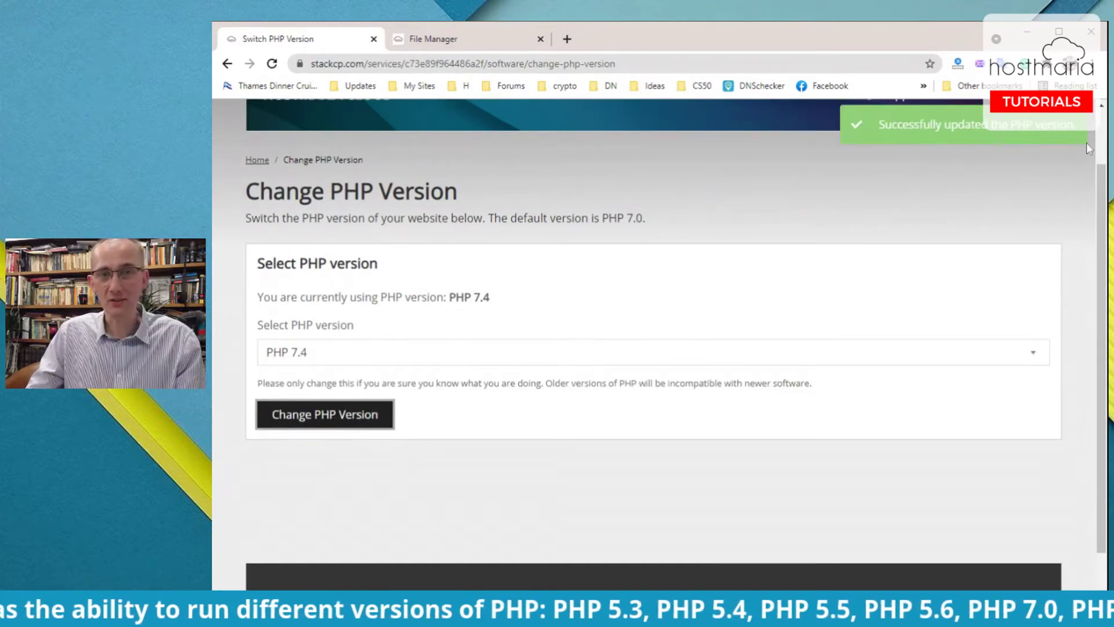
Back in the File Manager, enter public_html and return to the root directory to reload its file listing
{"action": "left_click", "coordinate": [456, 40]}
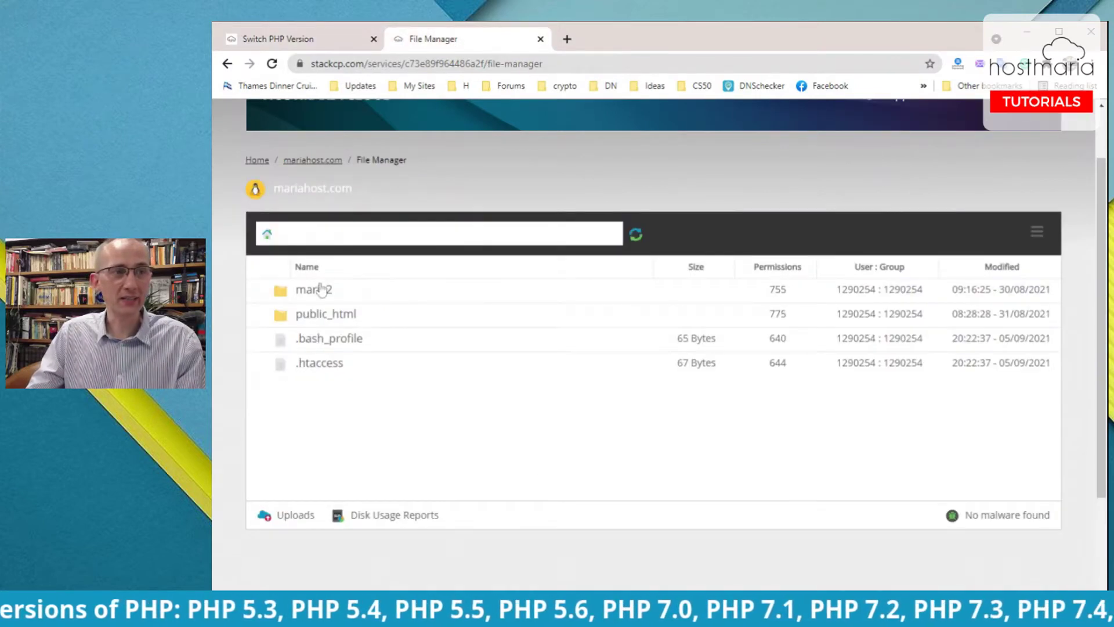
{"action": "double_click", "coordinate": [290, 315]}
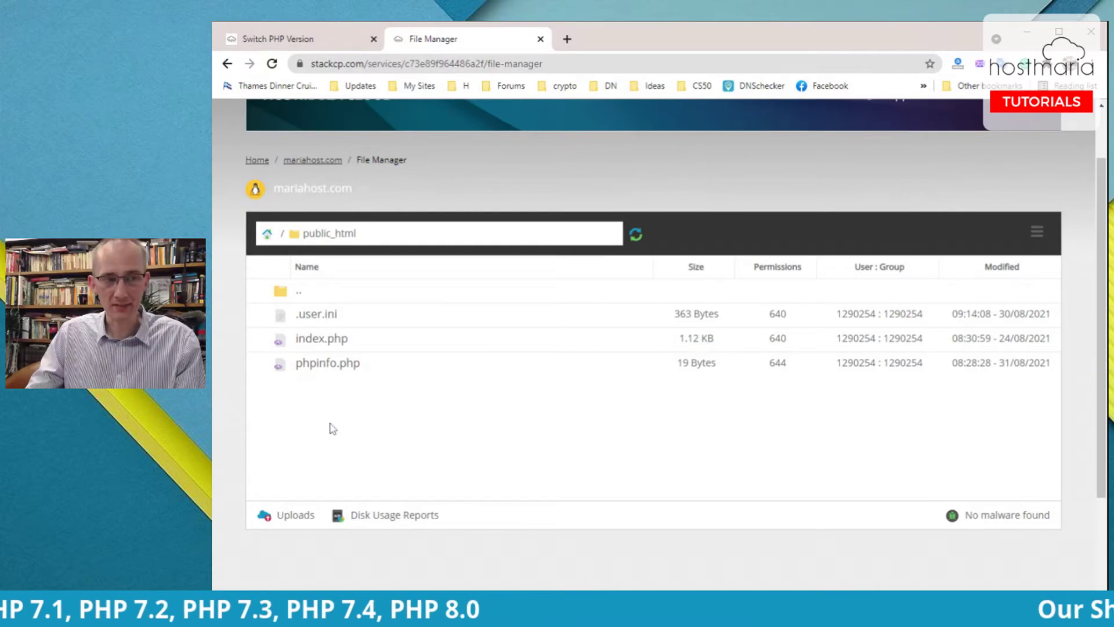
{"action": "double_click", "coordinate": [278, 292]}
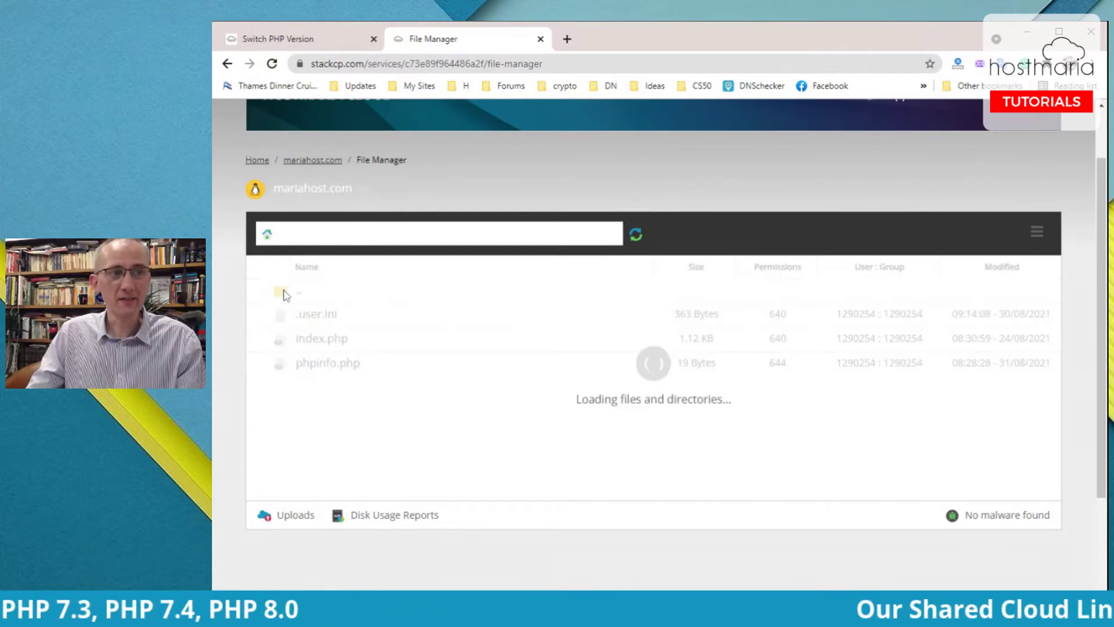
Open the root .htaccess in the code editor, check which PHP version its lines specify, and close the file
{"action": "right_click", "coordinate": [312, 365]}
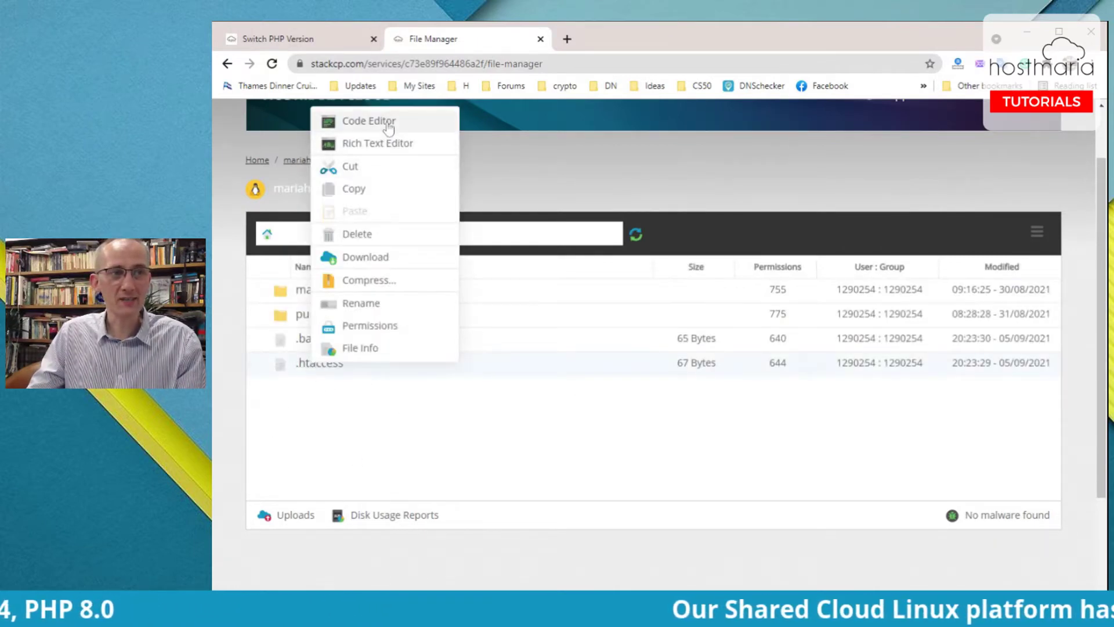
{"action": "left_click", "coordinate": [388, 122]}
{"action": "left_click", "coordinate": [257, 225]}
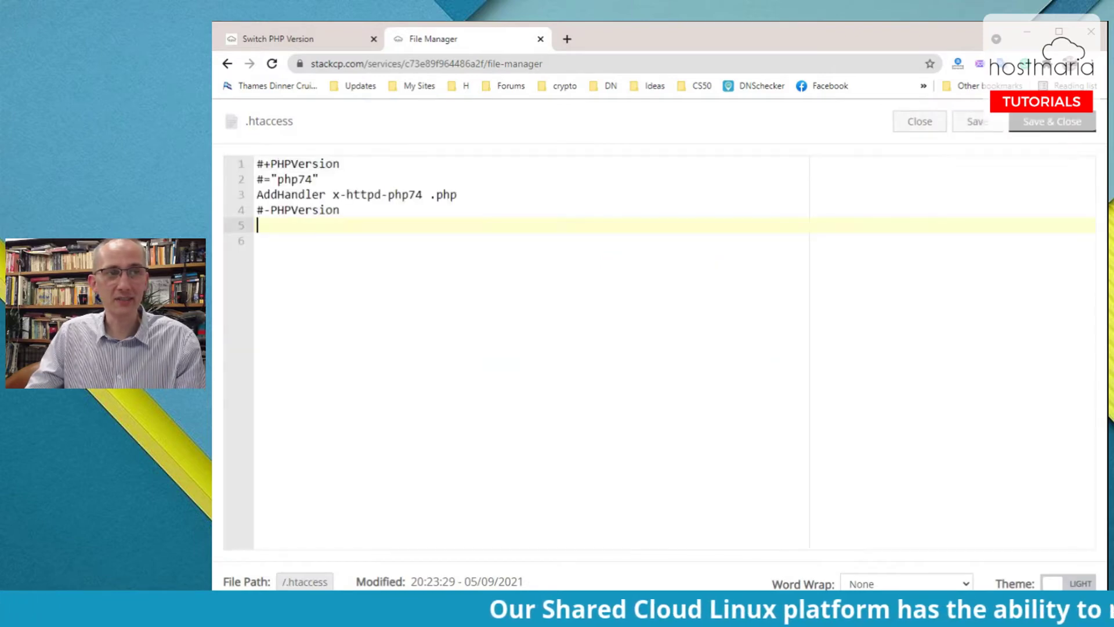
{"action": "left_click", "coordinate": [340, 210]}
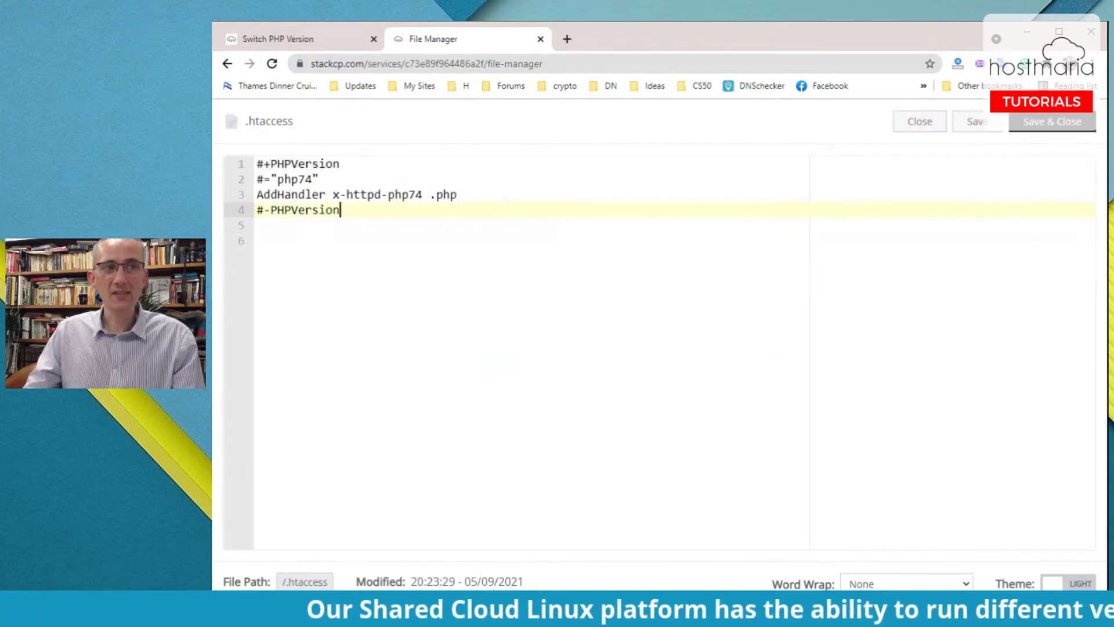
{"action": "left_click", "coordinate": [312, 179]}
{"action": "left_click", "coordinate": [257, 241]}
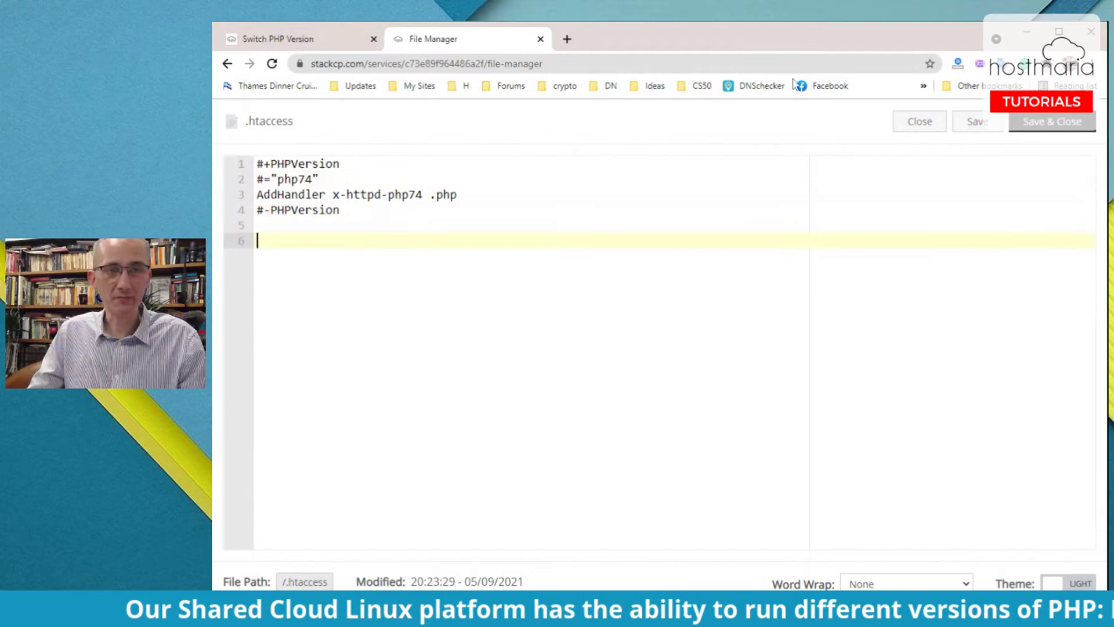
{"action": "left_click", "coordinate": [924, 122]}
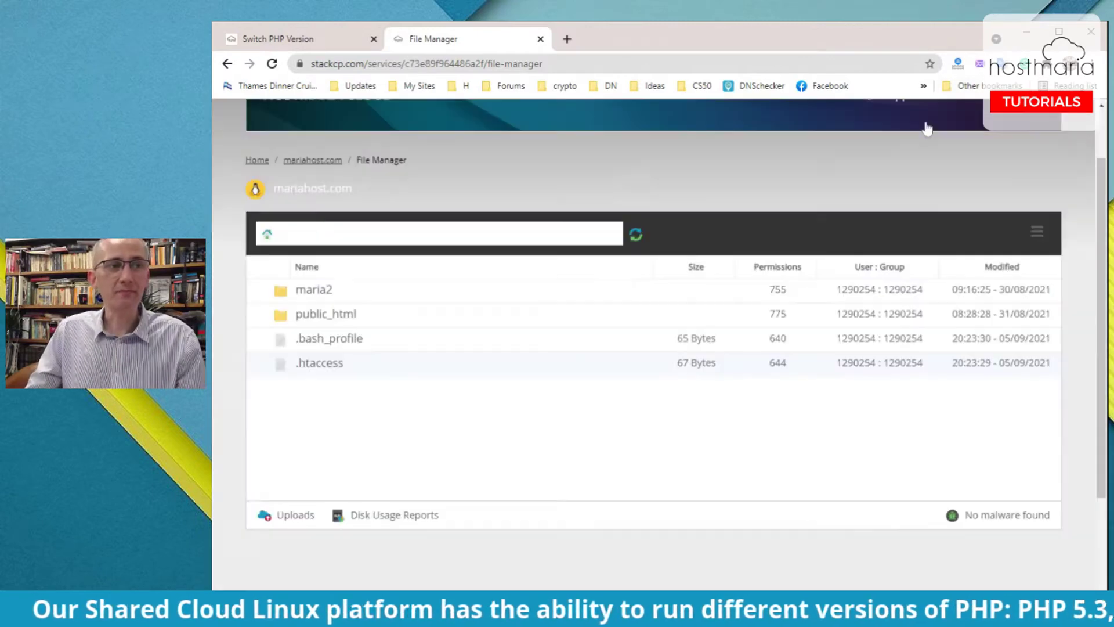
Reopen the root .htaccess in the code editor and highlight its AddHandler x-httpd-php74 .php line
{"action": "right_click", "coordinate": [331, 368]}
{"action": "left_click", "coordinate": [397, 129]}
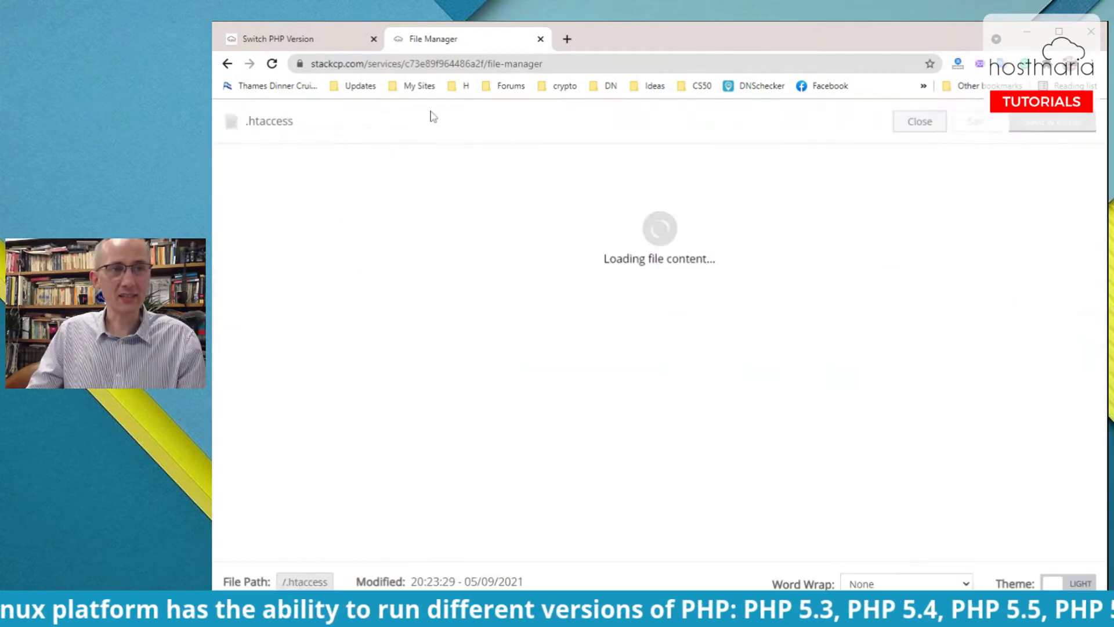
{"action": "left_click", "coordinate": [341, 209]}
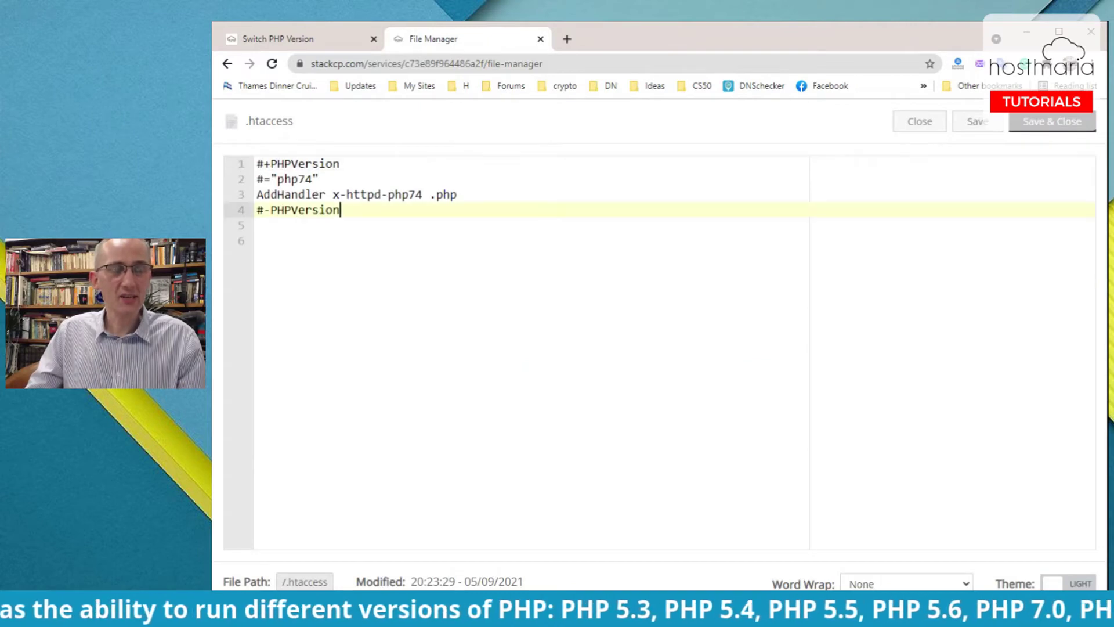
{"action": "left_click", "coordinate": [457, 194]}
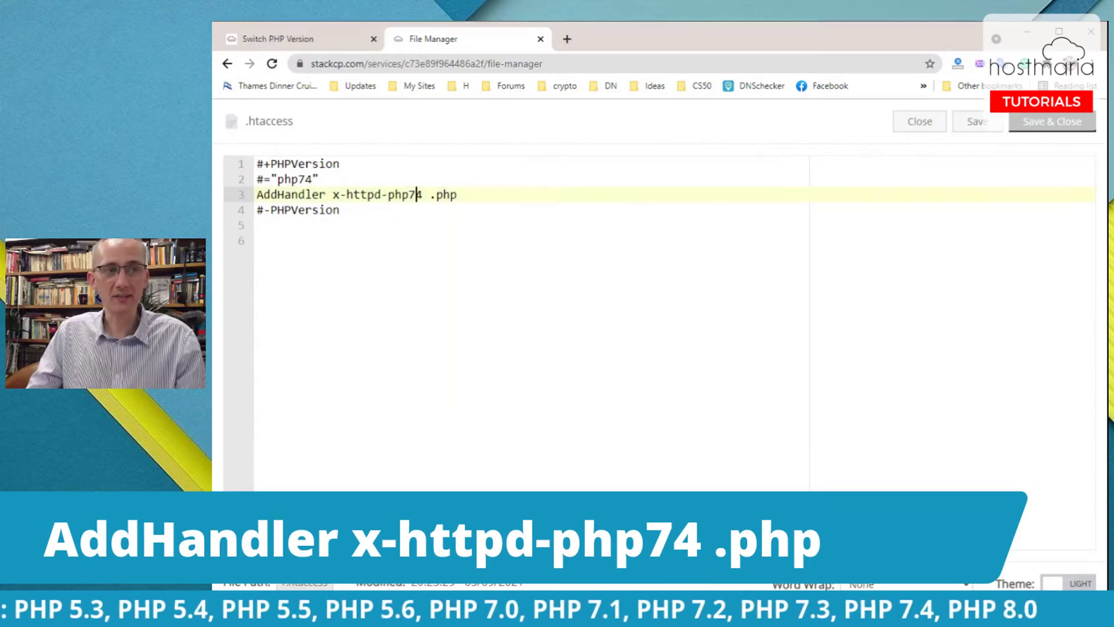
{"action": "left_click_drag", "start_coordinate": [458, 195], "coordinate": [257, 194]}
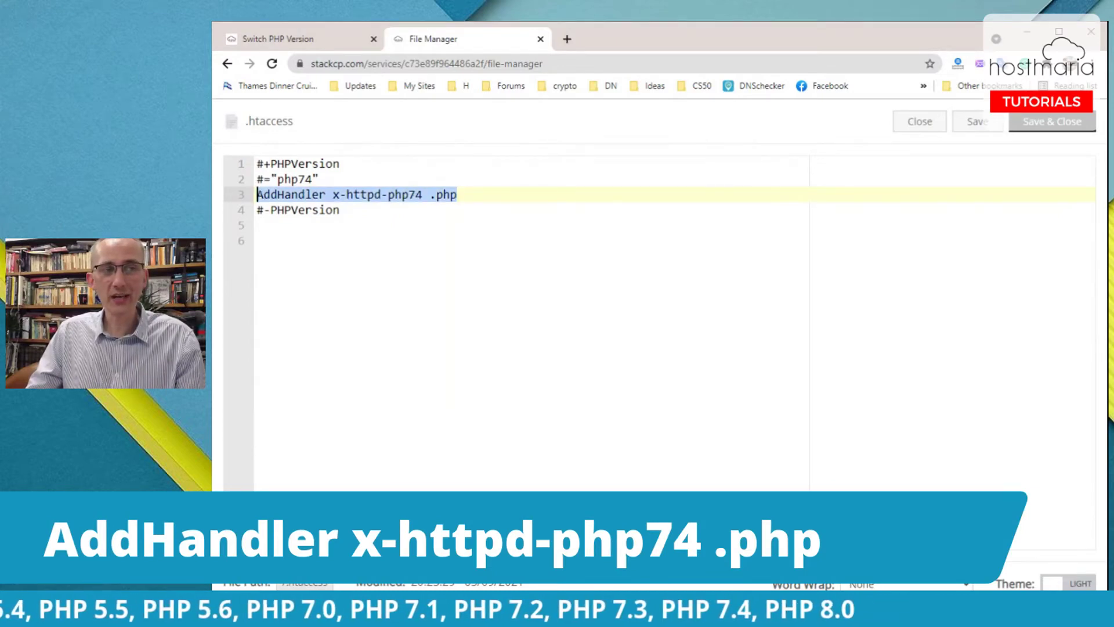
Examine the # comment lines around the AddHandler directive, select the whole PHPVersion block, and close the .htaccess file
{"action": "left_click", "coordinate": [258, 163]}
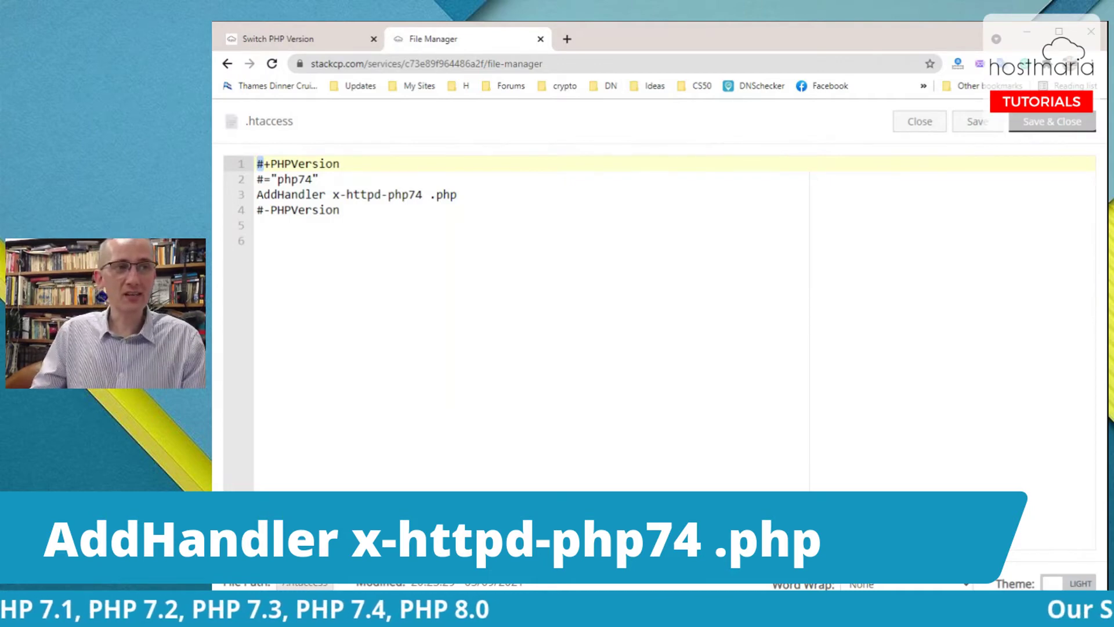
{"action": "left_click", "coordinate": [285, 164]}
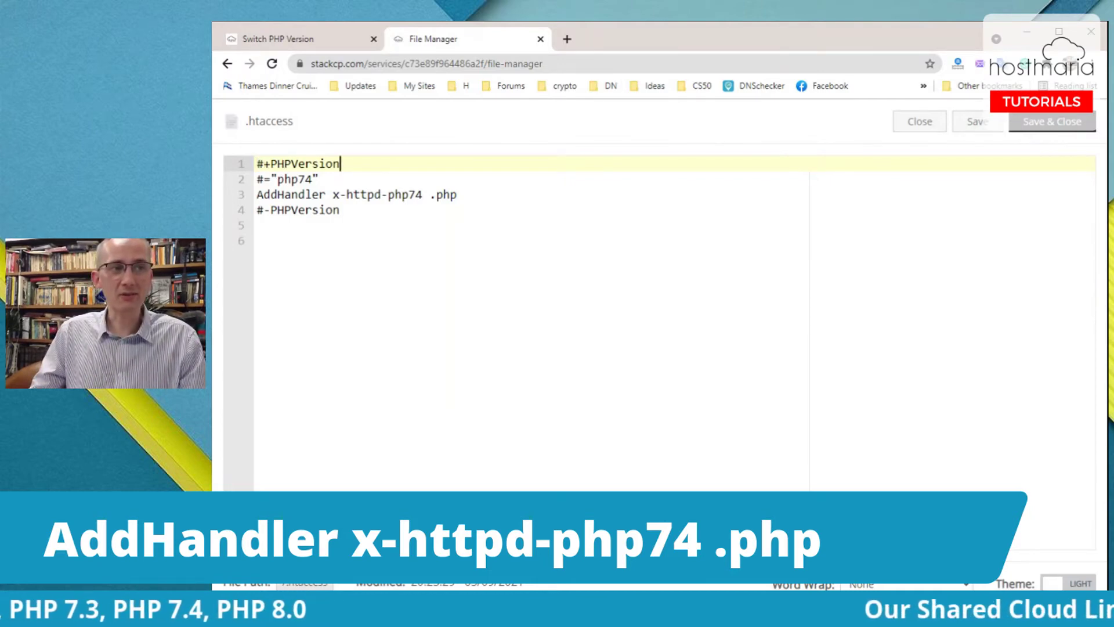
{"action": "left_click_drag", "start_coordinate": [341, 209], "coordinate": [257, 209]}
{"action": "left_click", "coordinate": [320, 178]}
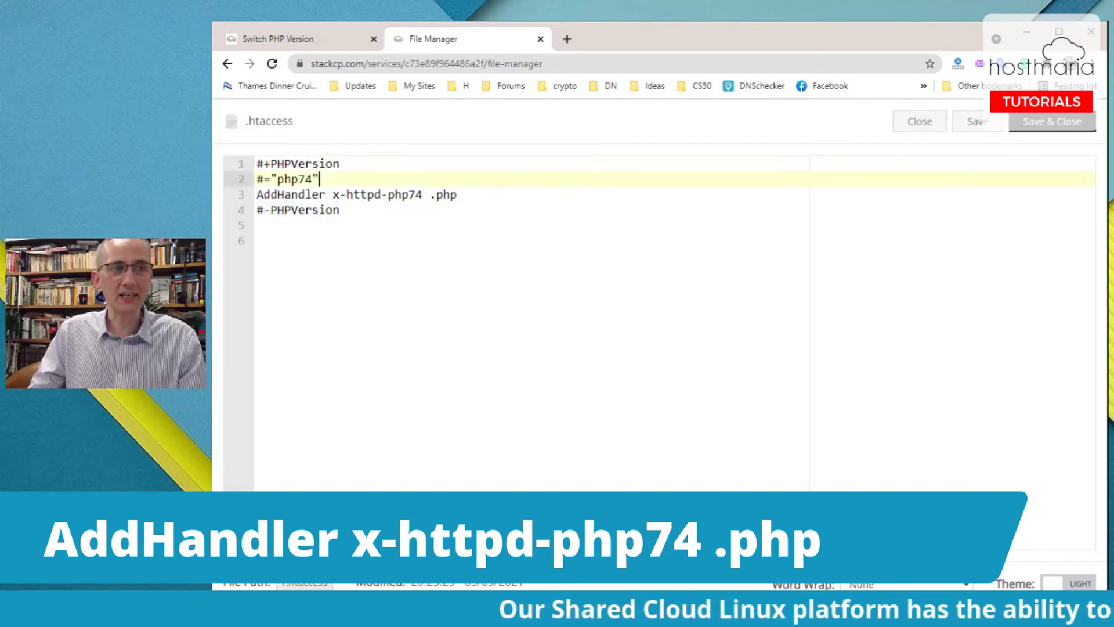
{"action": "left_click", "coordinate": [258, 179]}
{"action": "left_click_drag", "start_coordinate": [320, 179], "coordinate": [264, 179]}
{"action": "left_click", "coordinate": [327, 194]}
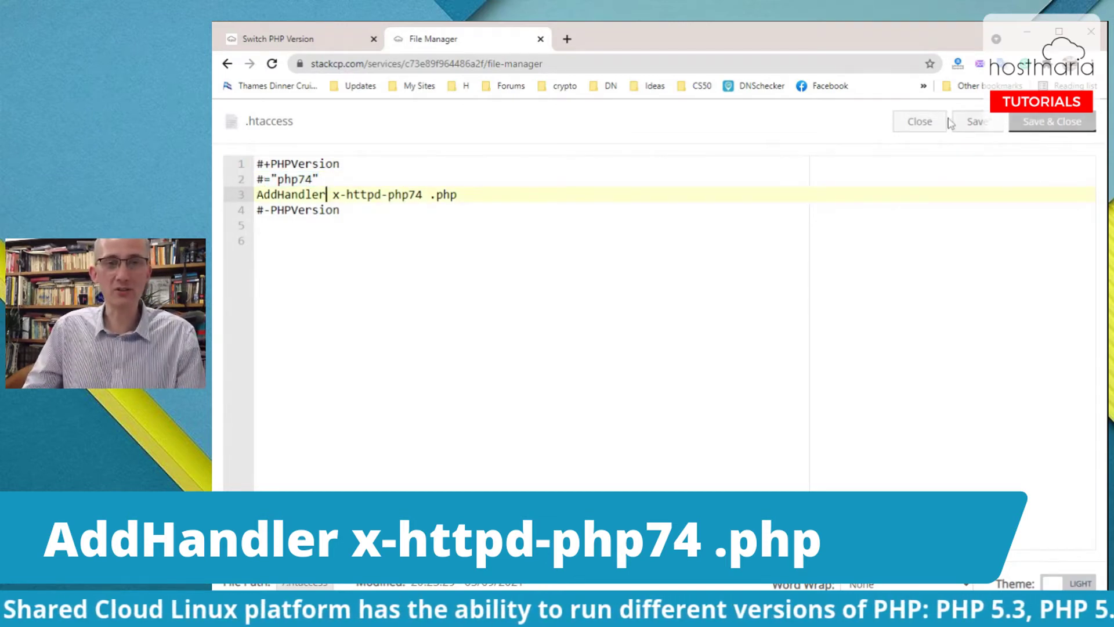
{"action": "left_click_drag", "start_coordinate": [340, 209], "coordinate": [257, 164]}
{"action": "key", "text": "ctrl+c"}
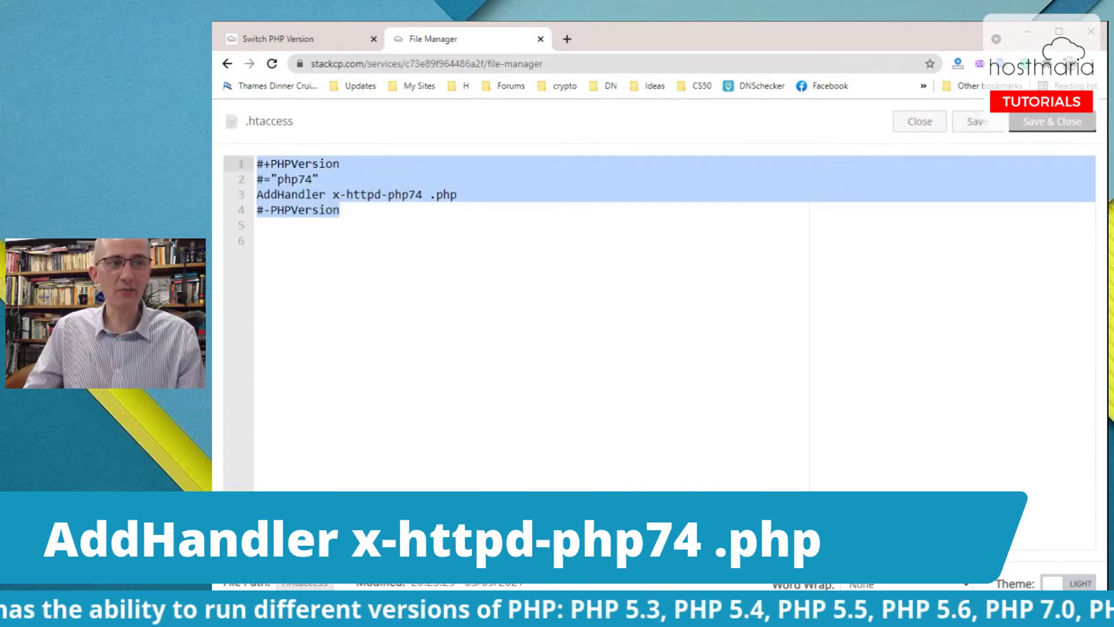
{"action": "left_click", "coordinate": [917, 121]}
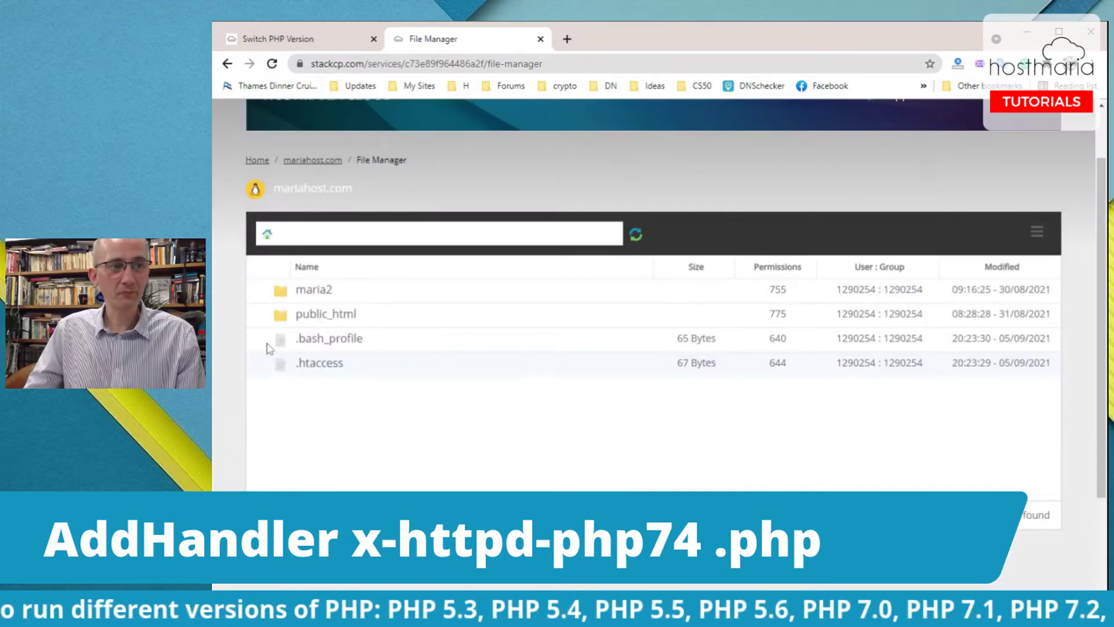
Look inside the maria2 folder and return to the root directory
{"action": "double_click", "coordinate": [284, 293]}
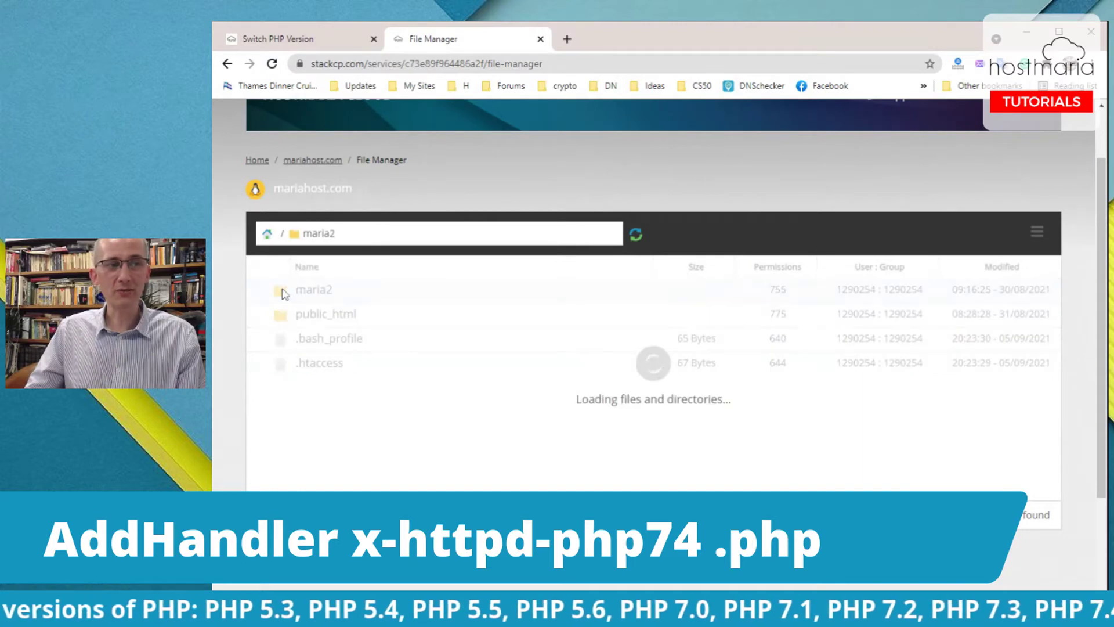
{"action": "right_click", "coordinate": [334, 355]}
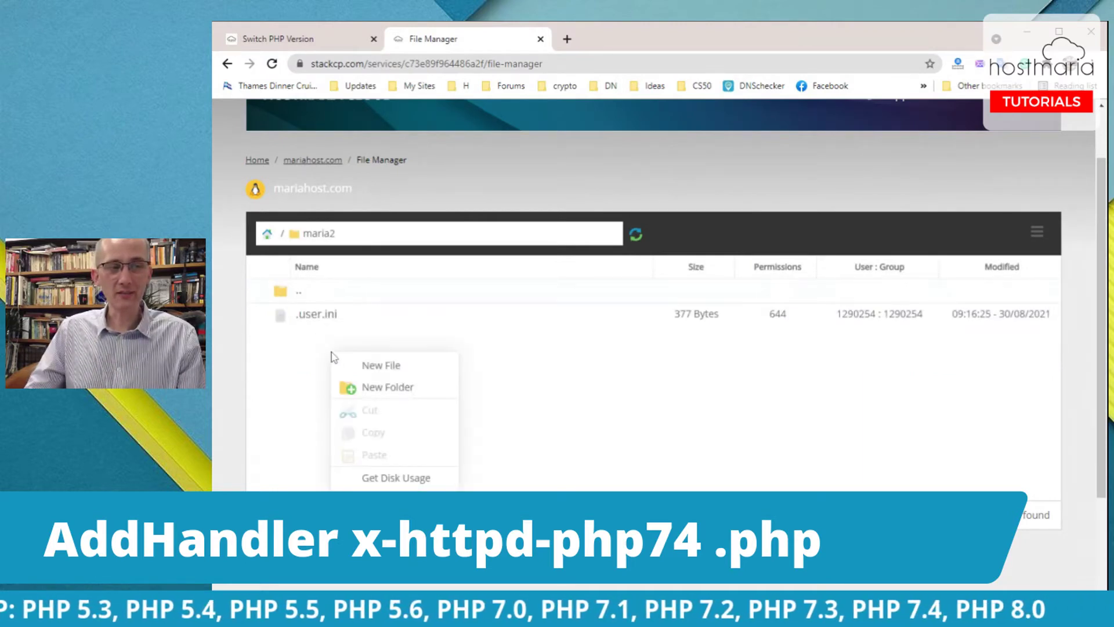
{"action": "left_click", "coordinate": [560, 380]}
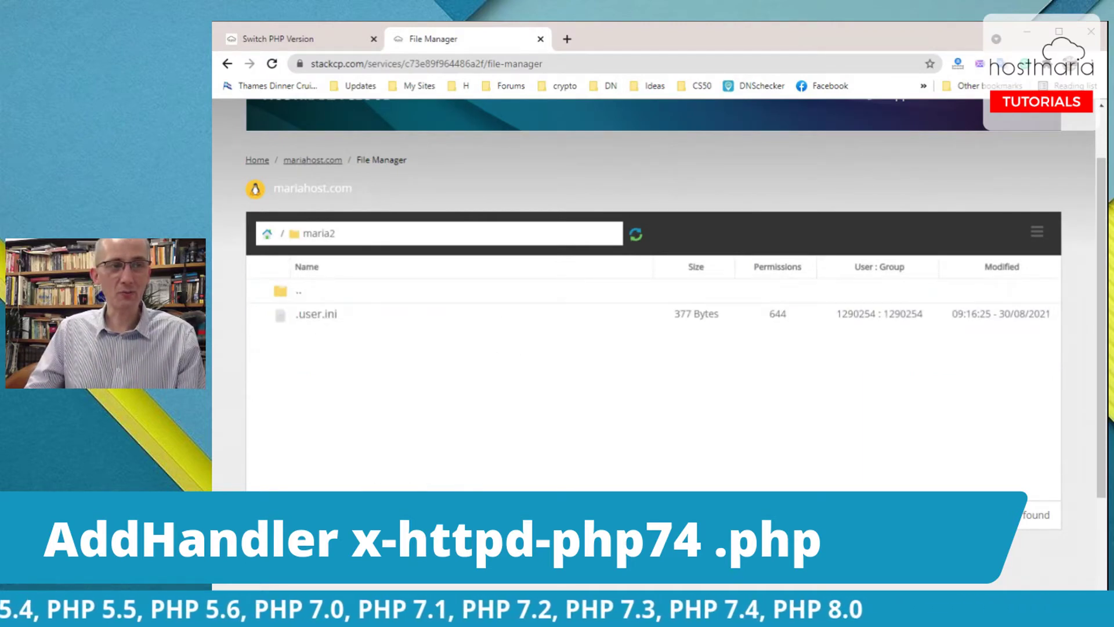
{"action": "left_click", "coordinate": [268, 235]}
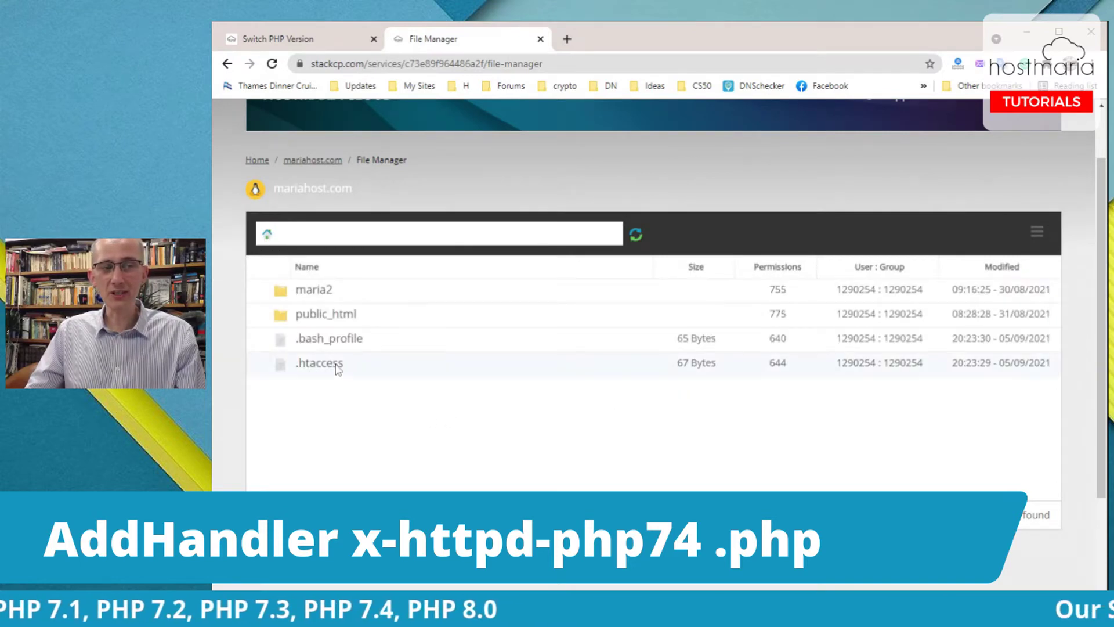
Create a .htaccess file in the maria2 folder and save the copied PHPVersion block in it
{"action": "double_click", "coordinate": [284, 293]}
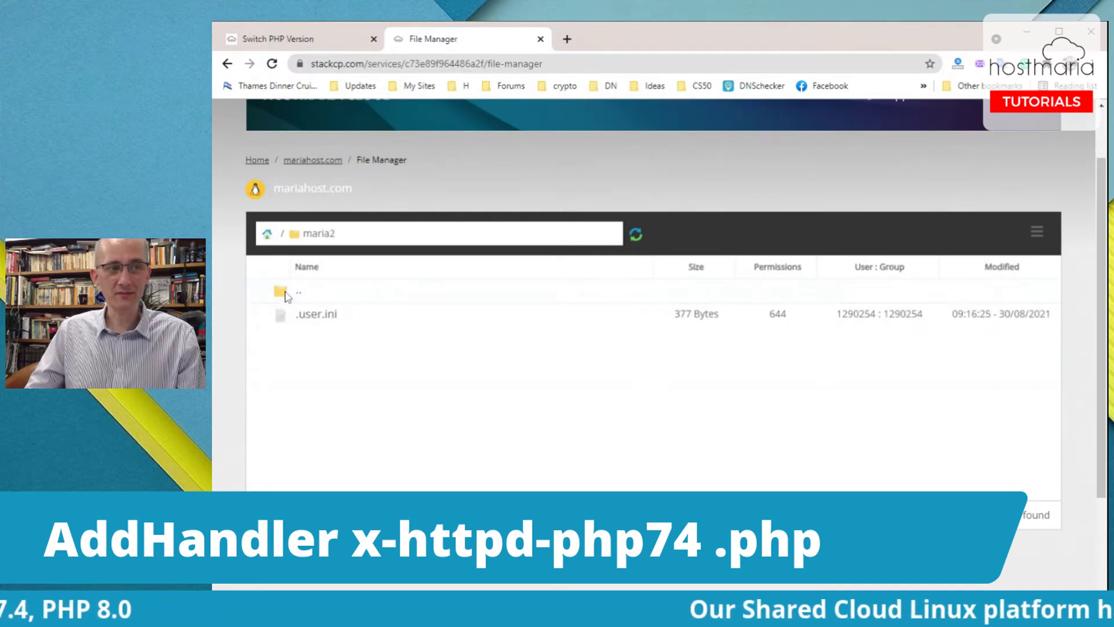
{"action": "right_click", "coordinate": [343, 402]}
{"action": "left_click", "coordinate": [395, 277]}
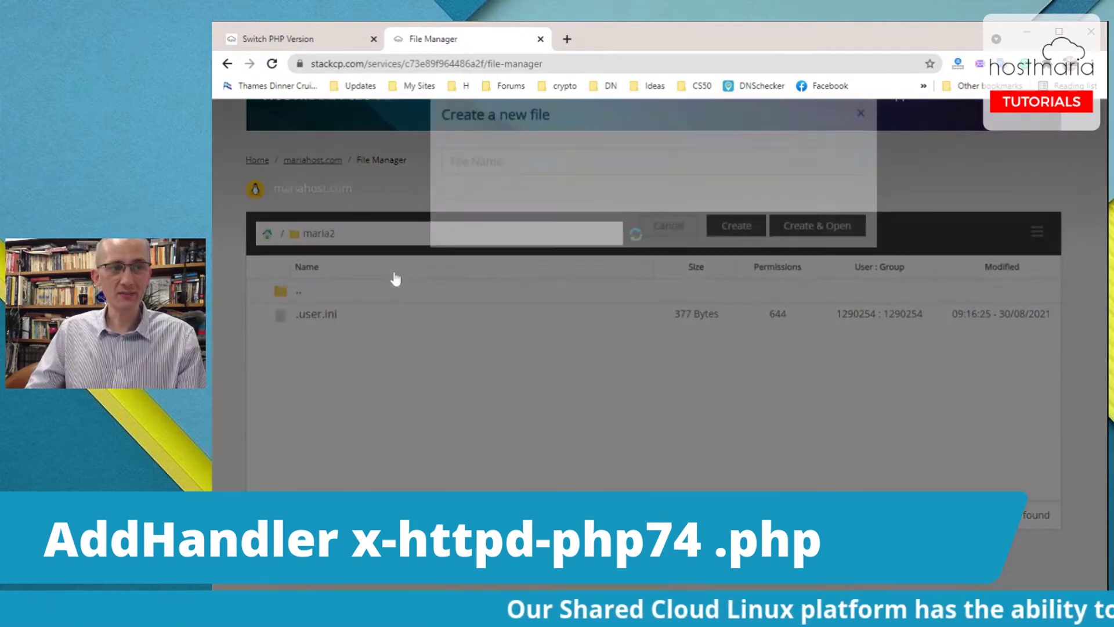
{"action": "type", "text": "."}
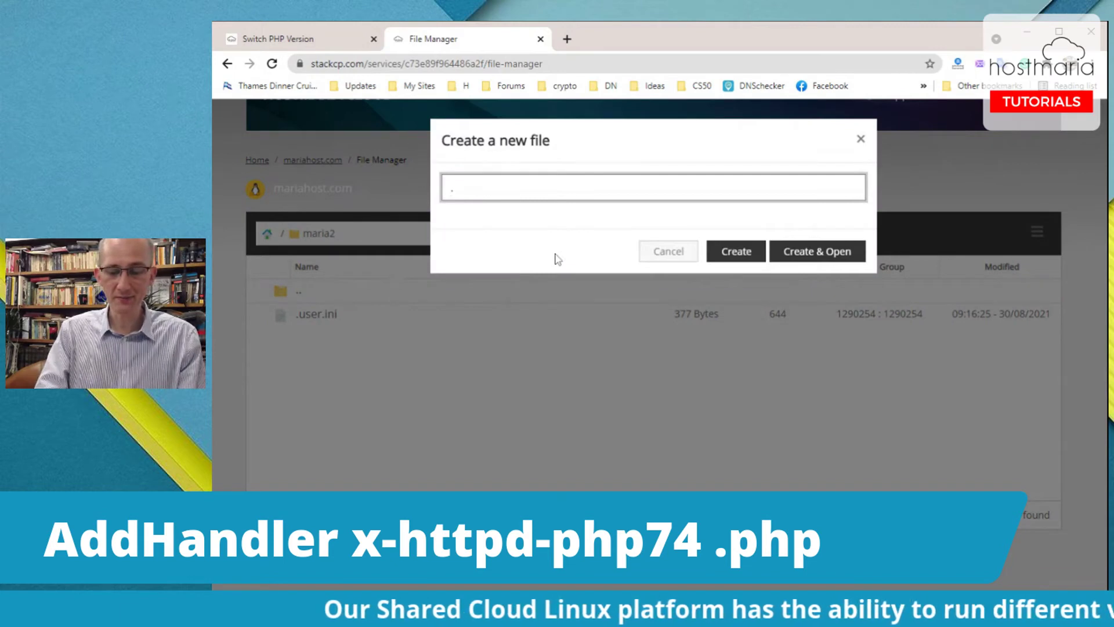
{"action": "type", "text": "htaccess"}
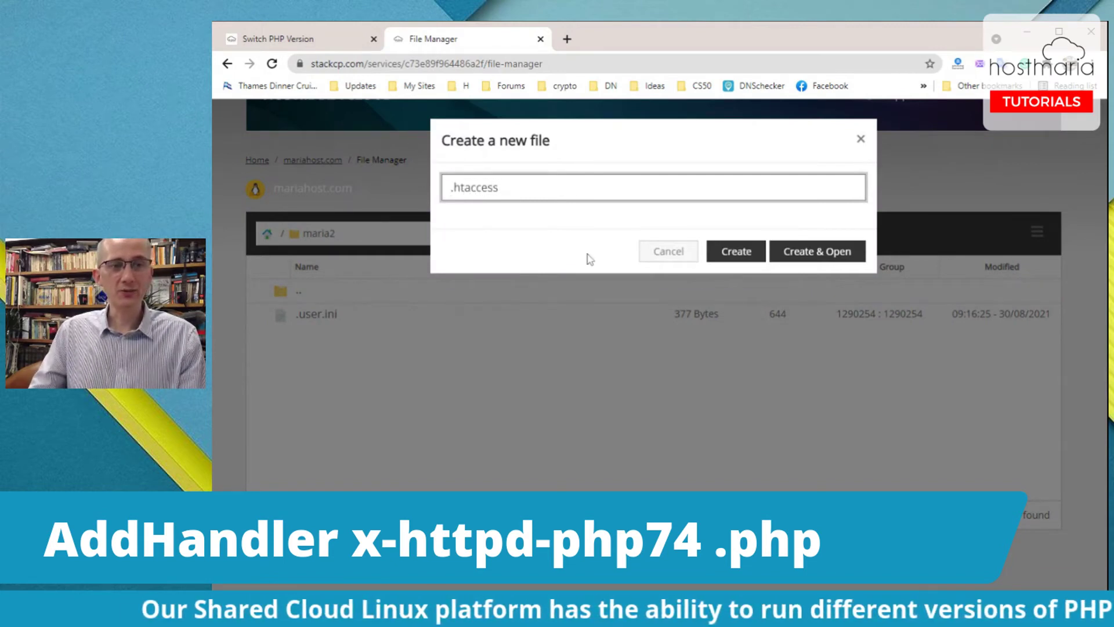
{"action": "left_click", "coordinate": [810, 255]}
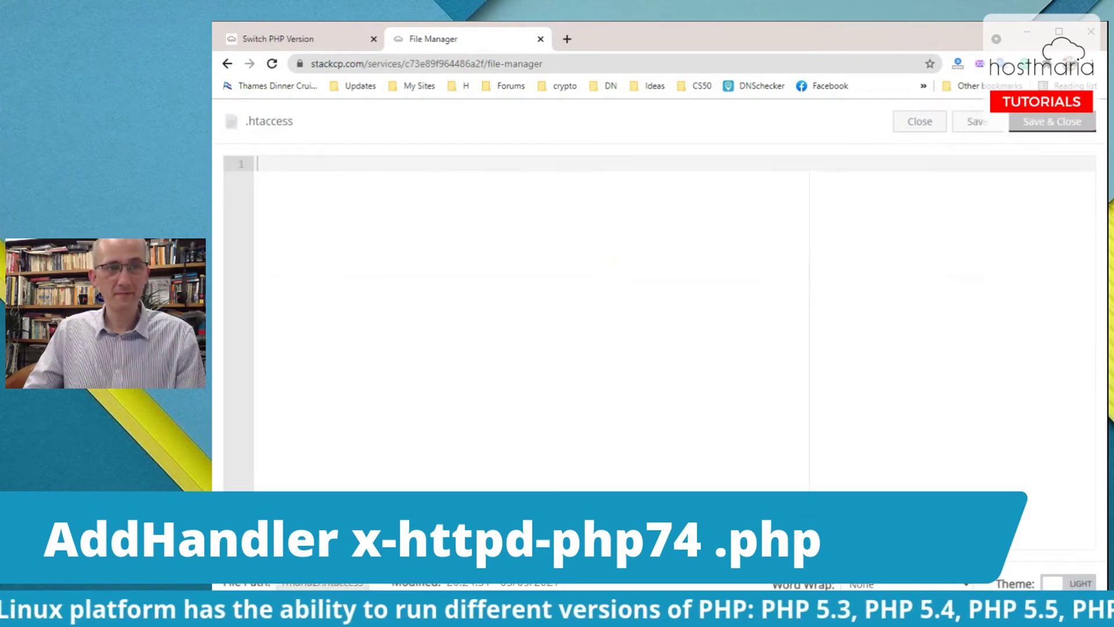
{"action": "key", "text": "ctrl+v"}
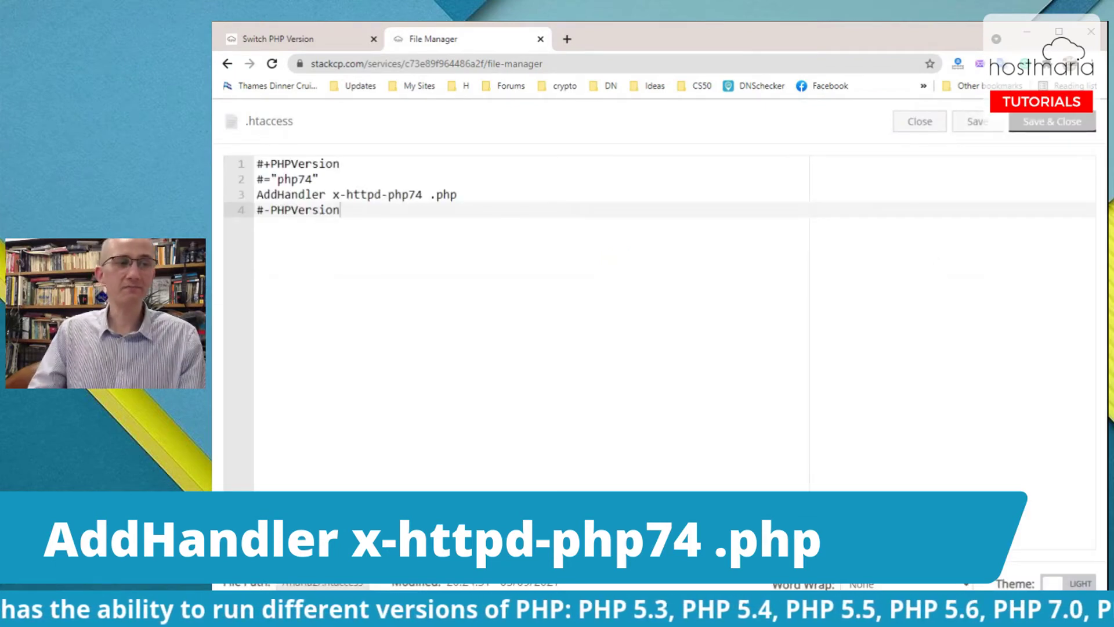
{"action": "left_click", "coordinate": [1073, 125]}
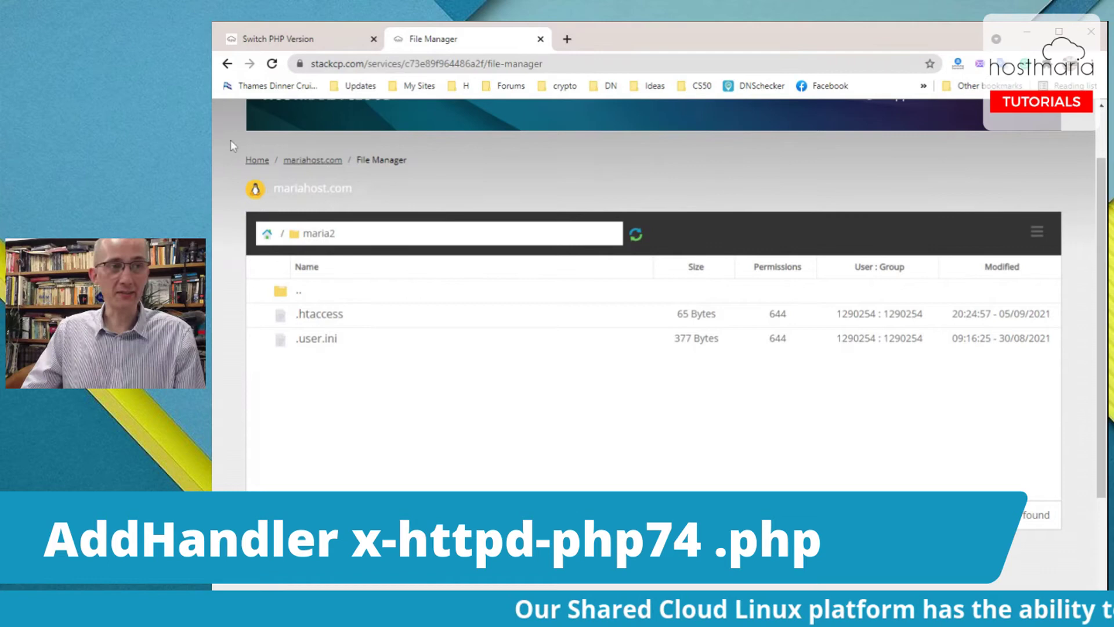
Open the mariahost.com service overview in a new tab and reopen maria2's .htaccess in the code editor to locate its PHP version number
{"action": "scroll", "coordinate": [572, 255], "scroll_direction": "up", "scroll_amount": 2}
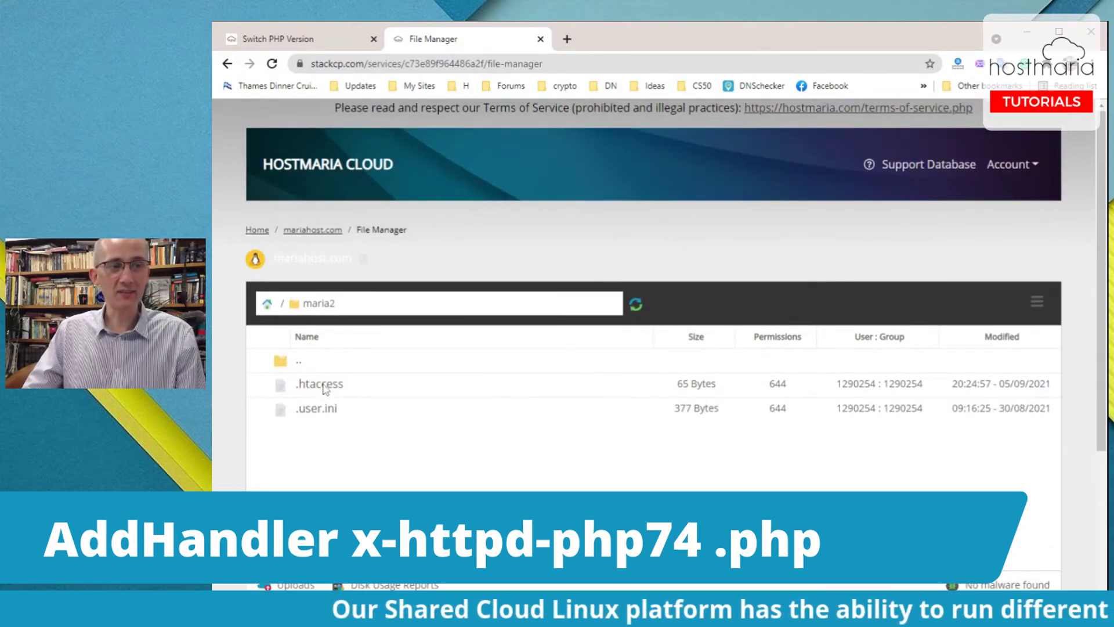
{"action": "middle_click", "coordinate": [312, 230]}
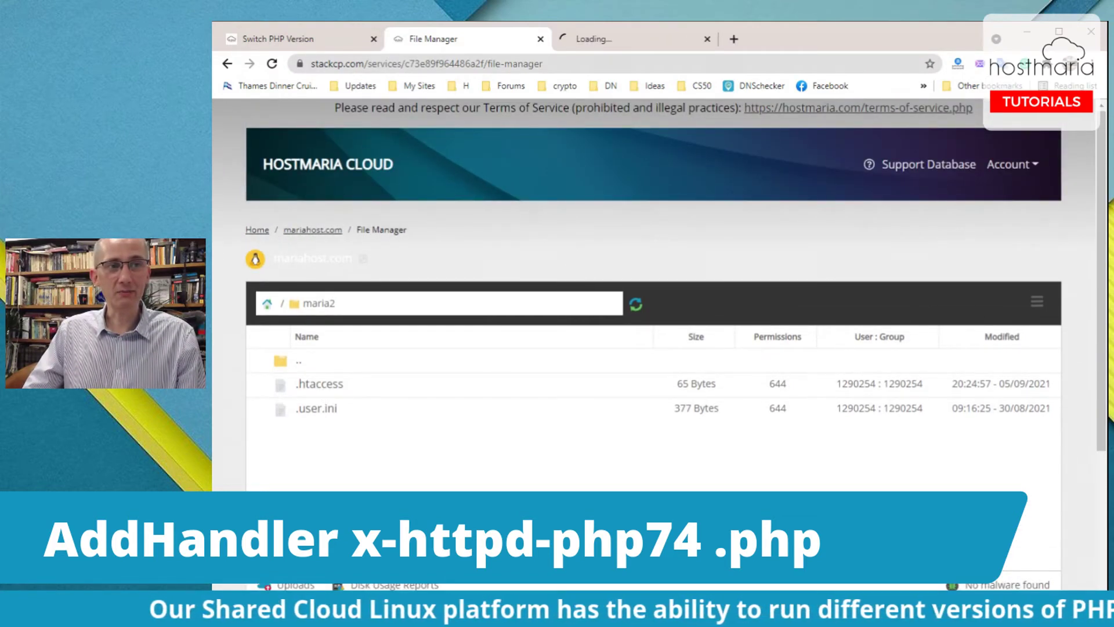
{"action": "right_click", "coordinate": [316, 390]}
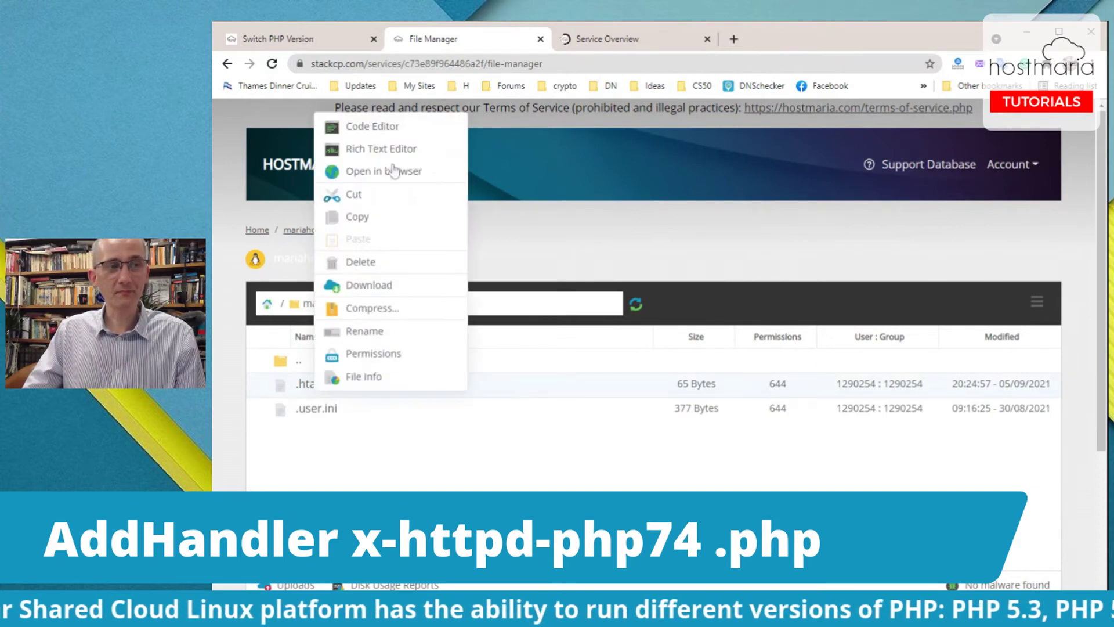
{"action": "left_click", "coordinate": [394, 127]}
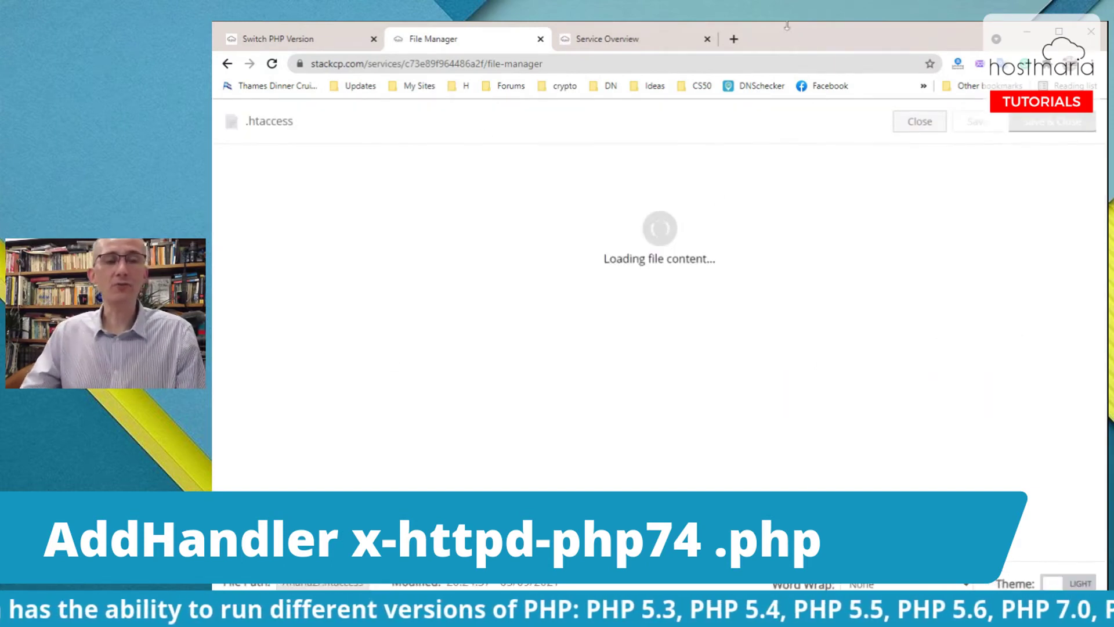
{"action": "left_click", "coordinate": [340, 210]}
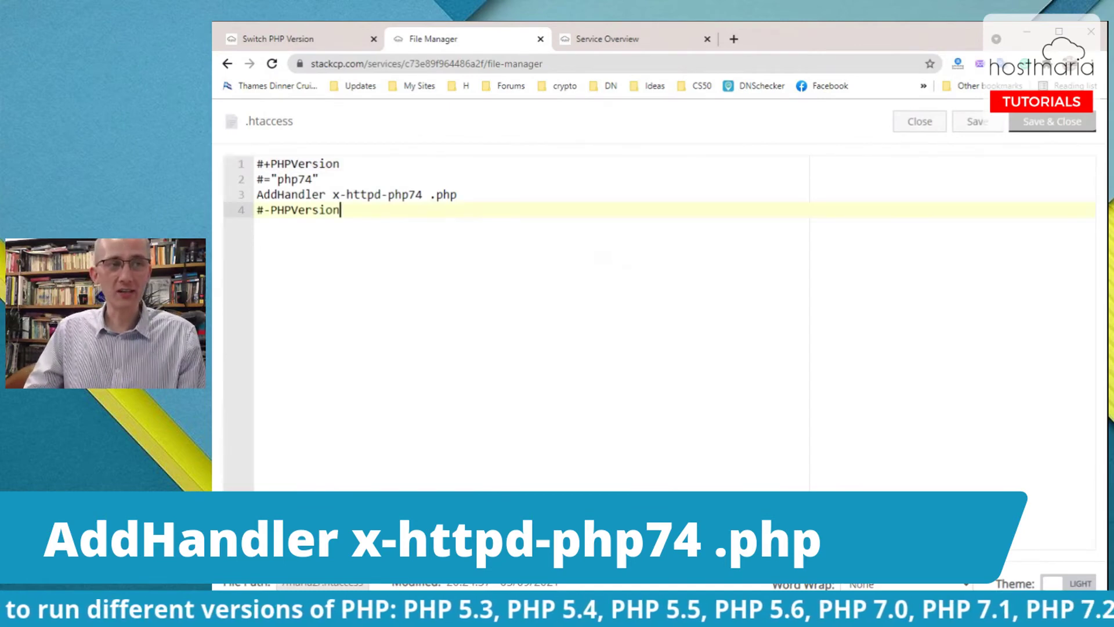
{"action": "left_click", "coordinate": [298, 179]}
{"action": "left_click_drag", "start_coordinate": [409, 194], "coordinate": [430, 194]}
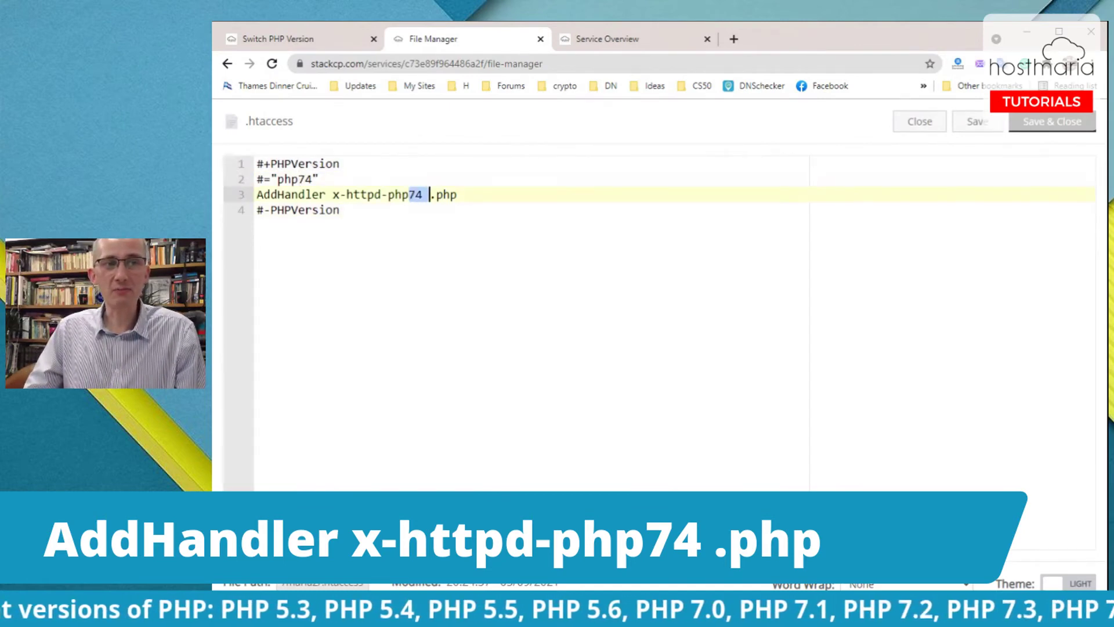
{"action": "left_click", "coordinate": [458, 195]}
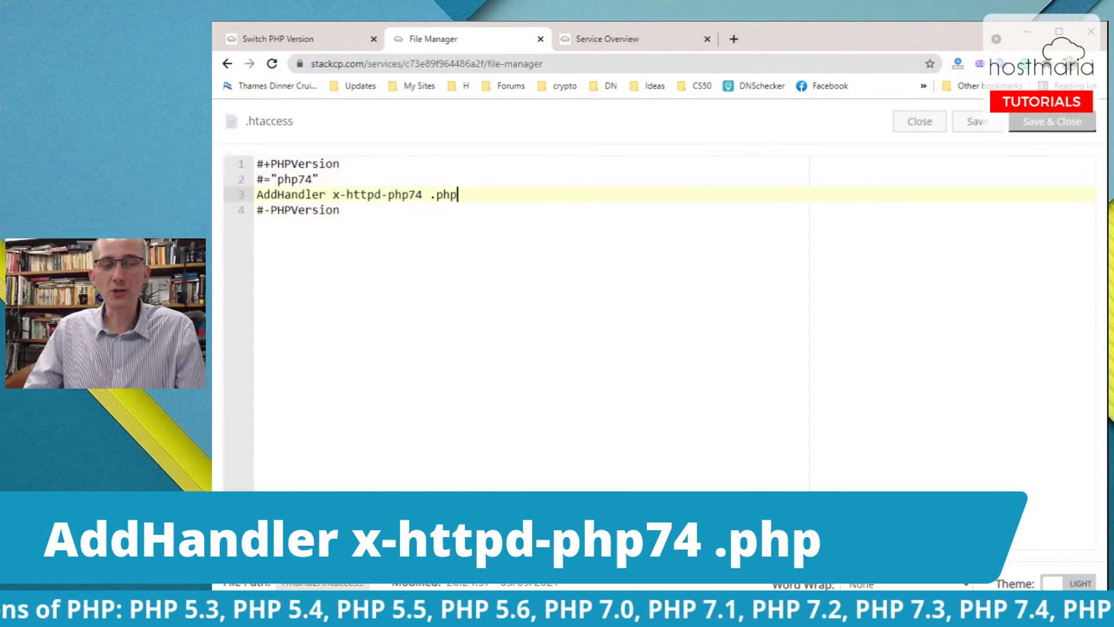
Search the service overview for "sch" and open Scheduled Tasks
{"action": "left_click", "coordinate": [606, 39]}
{"action": "scroll", "coordinate": [779, 237], "scroll_direction": "down", "scroll_amount": 10}
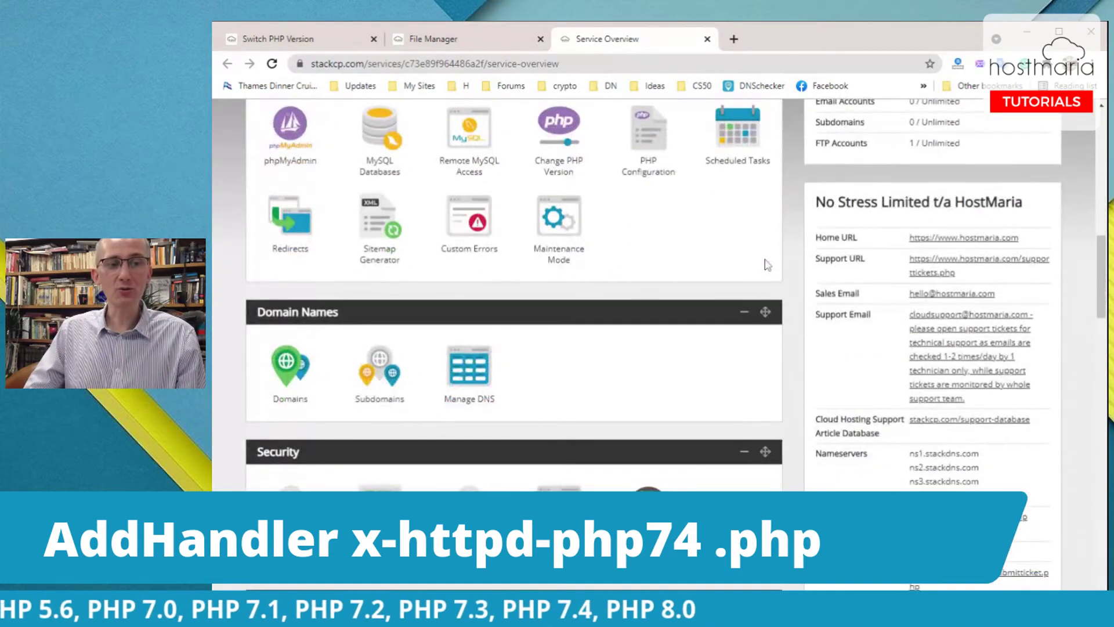
{"action": "scroll", "coordinate": [768, 265], "scroll_direction": "up", "scroll_amount": 2}
{"action": "scroll", "coordinate": [767, 264], "scroll_direction": "down", "scroll_amount": 6}
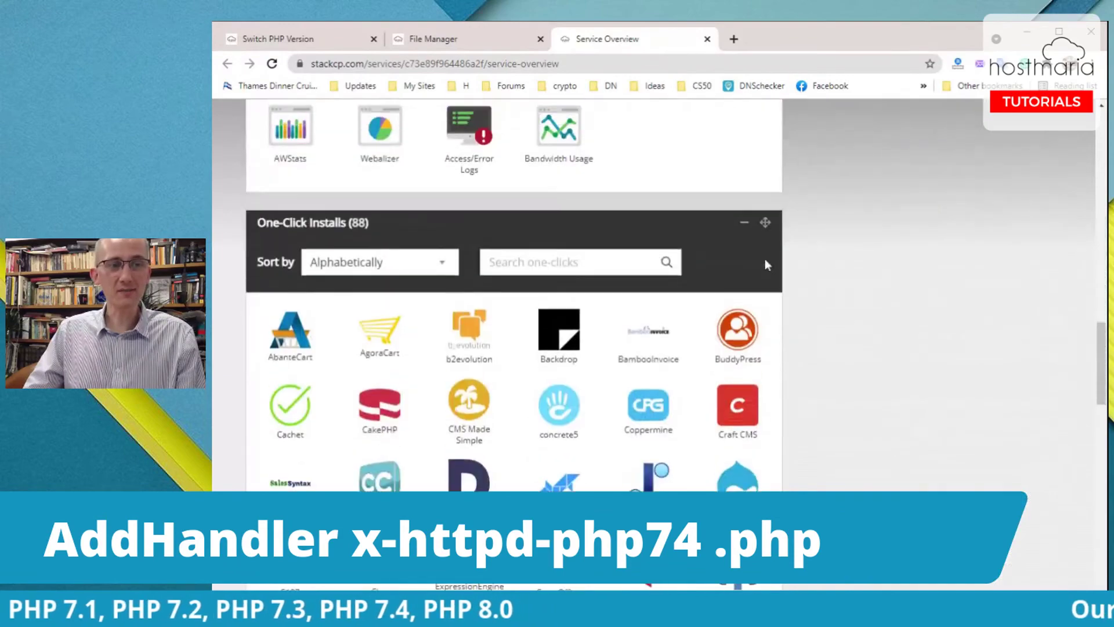
{"action": "scroll", "coordinate": [767, 265], "scroll_direction": "up", "scroll_amount": 8}
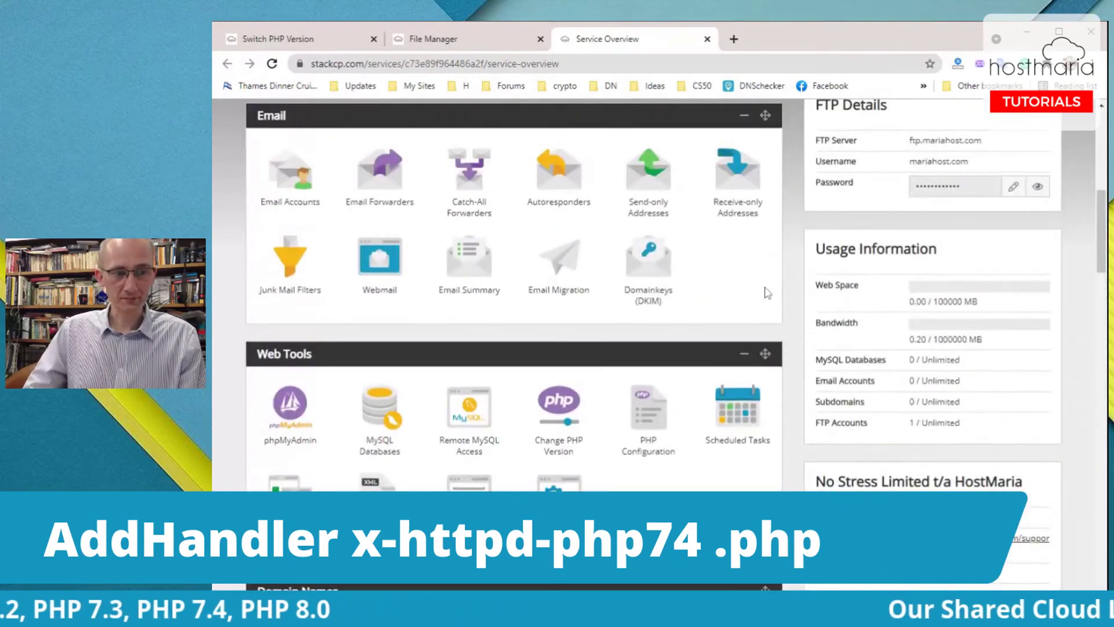
{"action": "key", "text": "ctrl+f"}
{"action": "type", "text": "sch"}
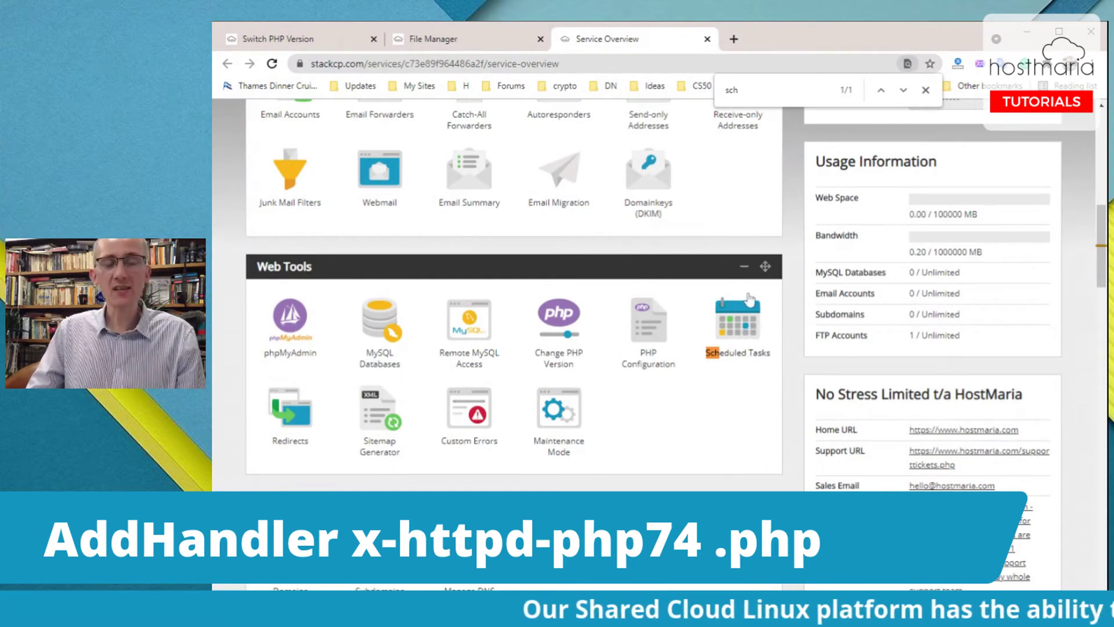
{"action": "left_click", "coordinate": [740, 331]}
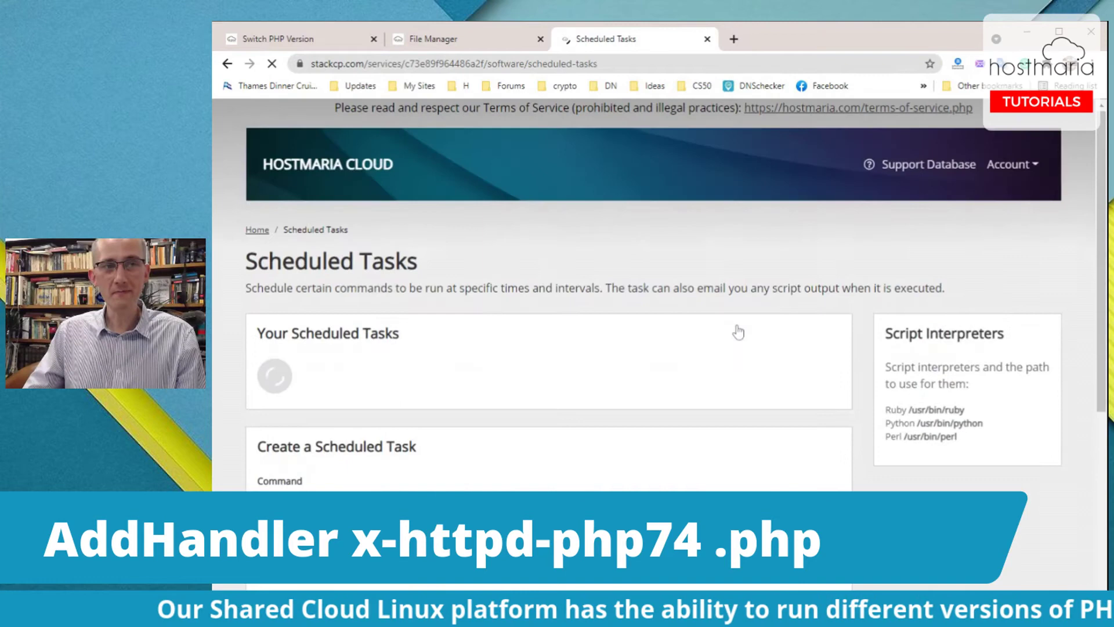
Examine the Script Interpreters list on the Scheduled Tasks page for the code that identifies each PHP version
{"action": "scroll", "coordinate": [1051, 267], "scroll_direction": "down", "scroll_amount": 2}
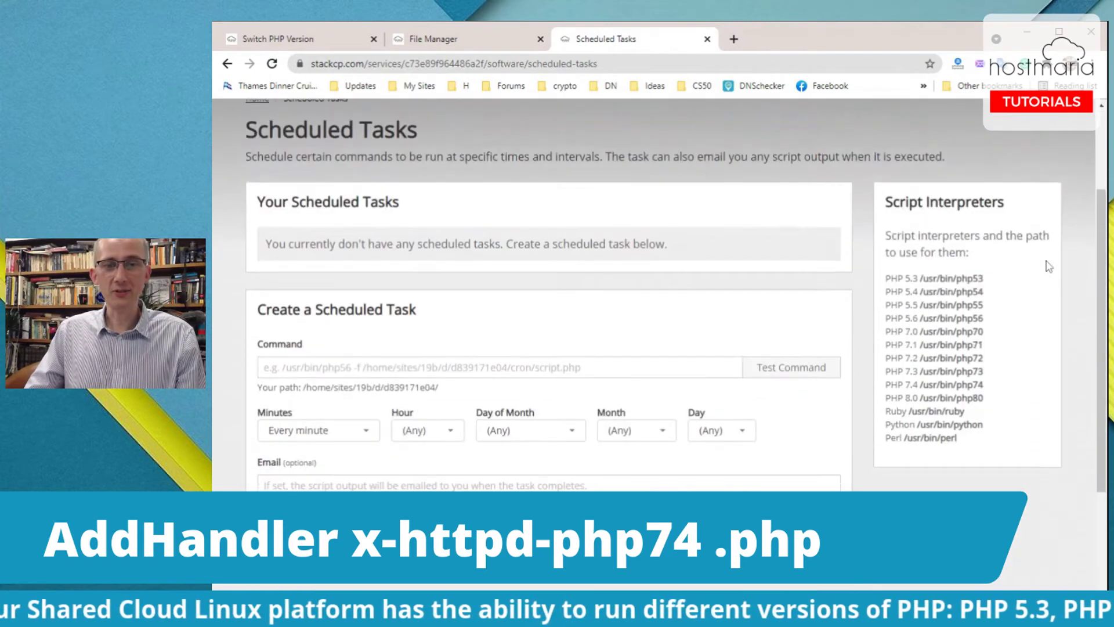
{"action": "left_click_drag", "start_coordinate": [985, 270], "coordinate": [957, 271]}
{"action": "left_click", "coordinate": [990, 271]}
{"action": "left_click", "coordinate": [1003, 289]}
{"action": "scroll", "coordinate": [1003, 289], "scroll_direction": "up", "scroll_amount": 2}
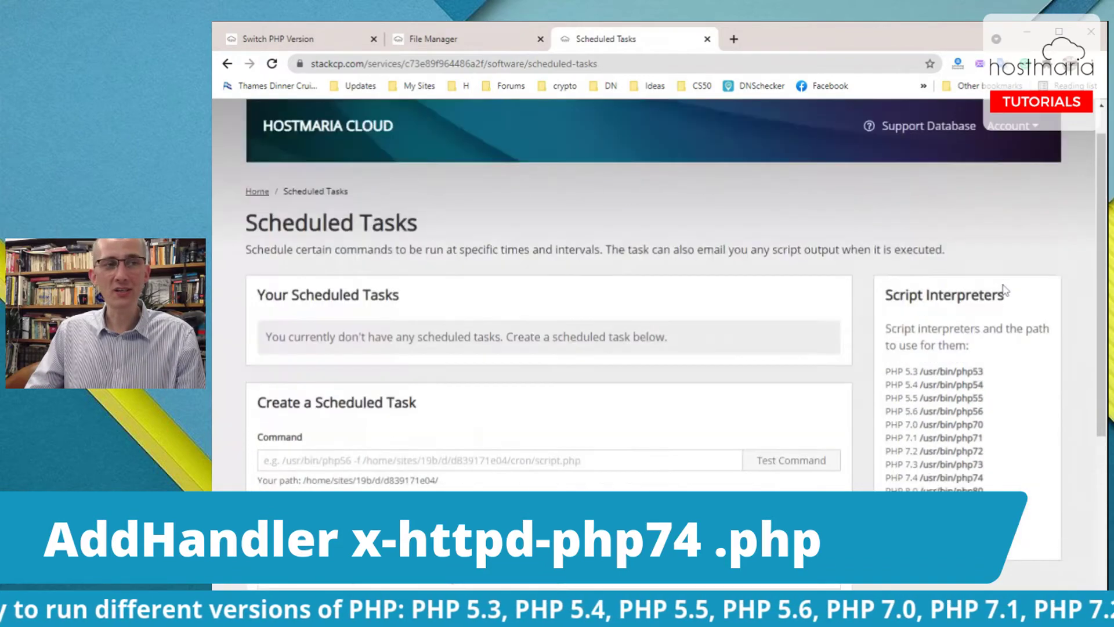
{"action": "scroll", "coordinate": [953, 312], "scroll_direction": "down", "scroll_amount": 3}
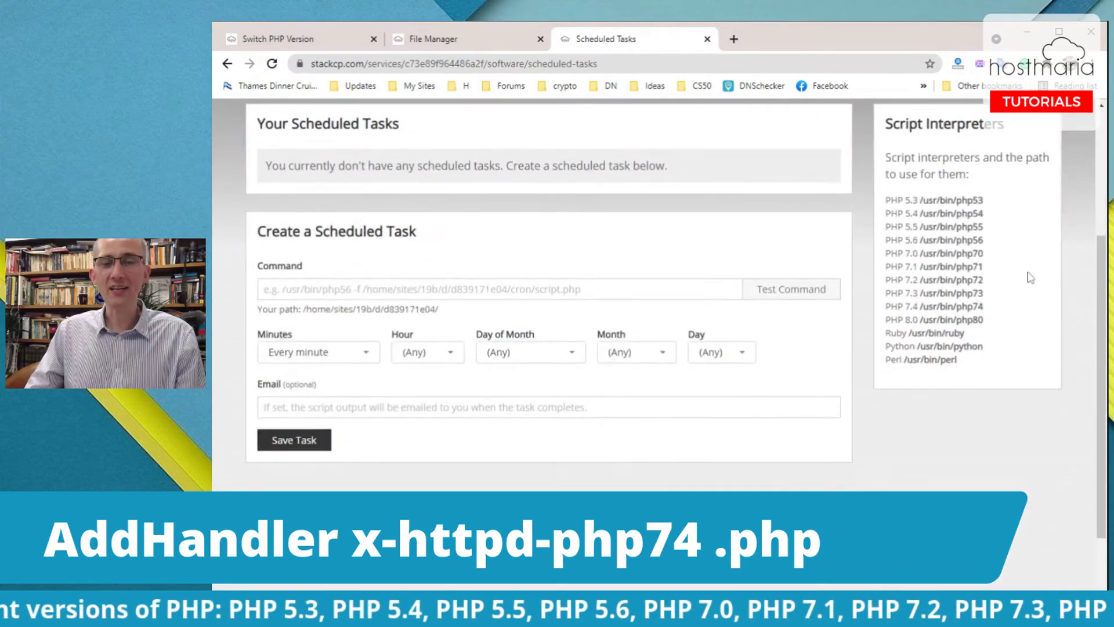
{"action": "left_click_drag", "start_coordinate": [984, 200], "coordinate": [956, 201]}
{"action": "left_click", "coordinate": [1005, 237]}
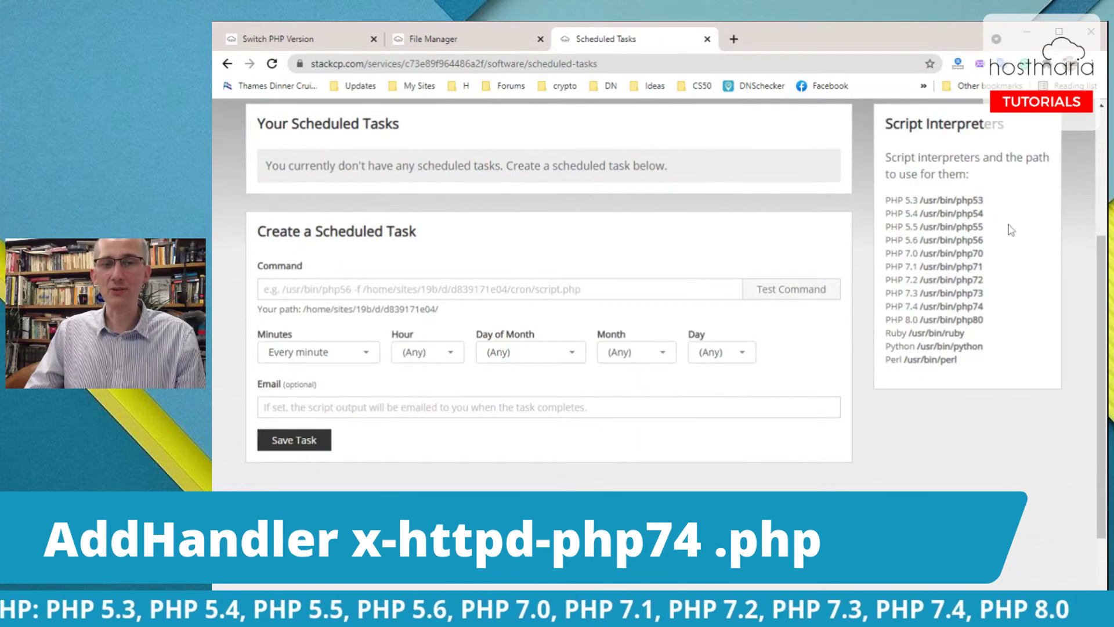
{"action": "left_click_drag", "start_coordinate": [984, 201], "coordinate": [962, 201]}
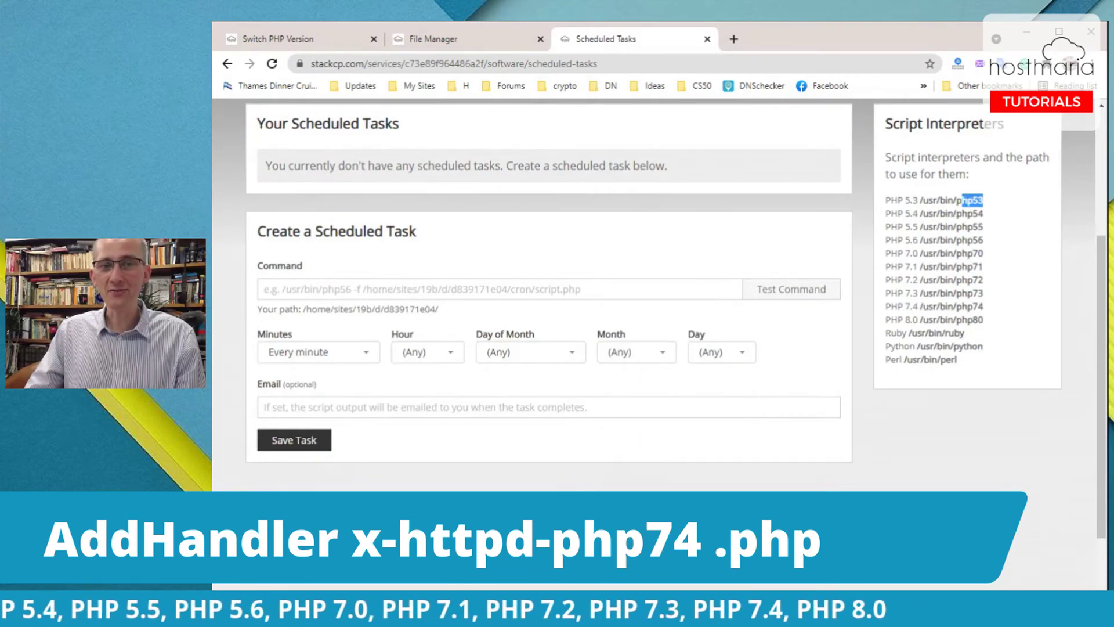
{"action": "left_click", "coordinate": [988, 271]}
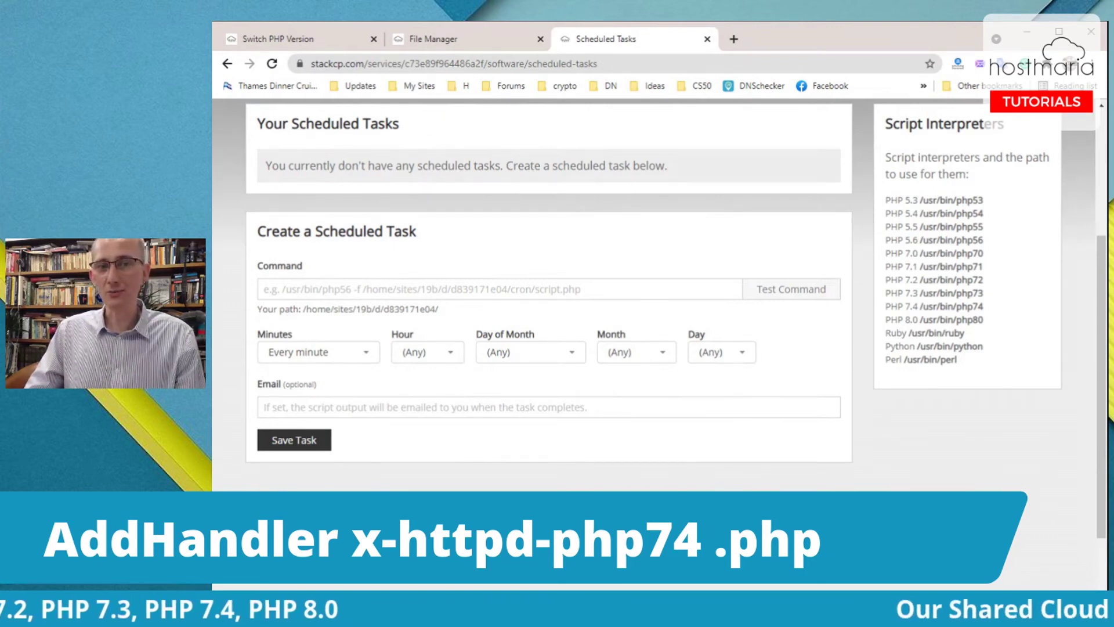
Change both version references in maria2's .htaccess to php71 and save the file
{"action": "left_click", "coordinate": [448, 41]}
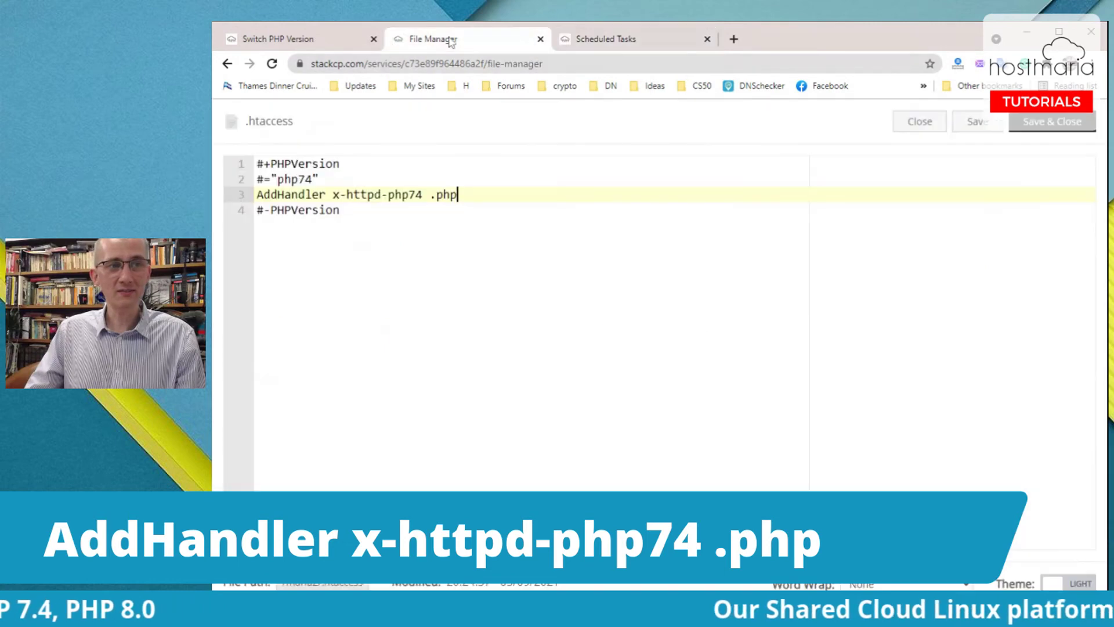
{"action": "left_click", "coordinate": [423, 195]}
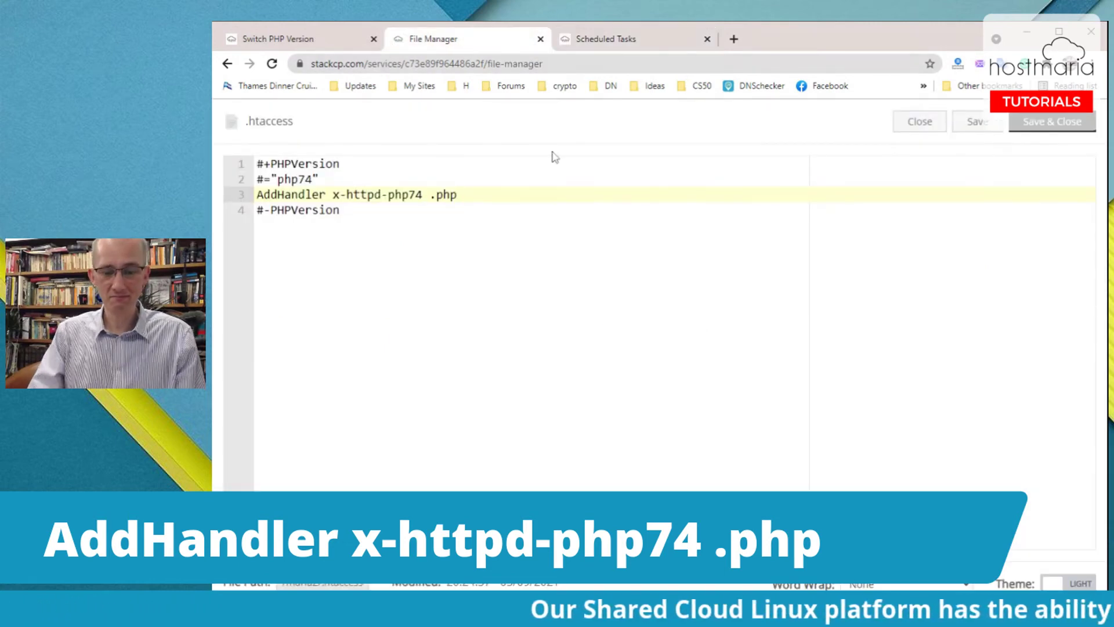
{"action": "key", "text": "Up"}
{"action": "key", "text": "Left"}
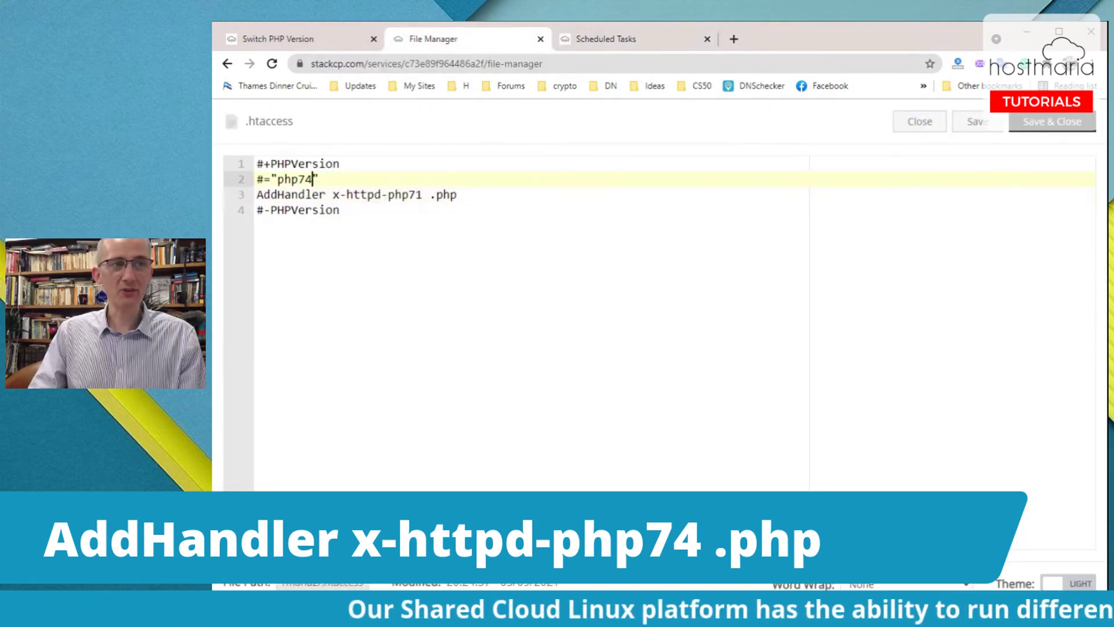
{"action": "key", "text": "BackSpace"}
{"action": "type", "text": "1"}
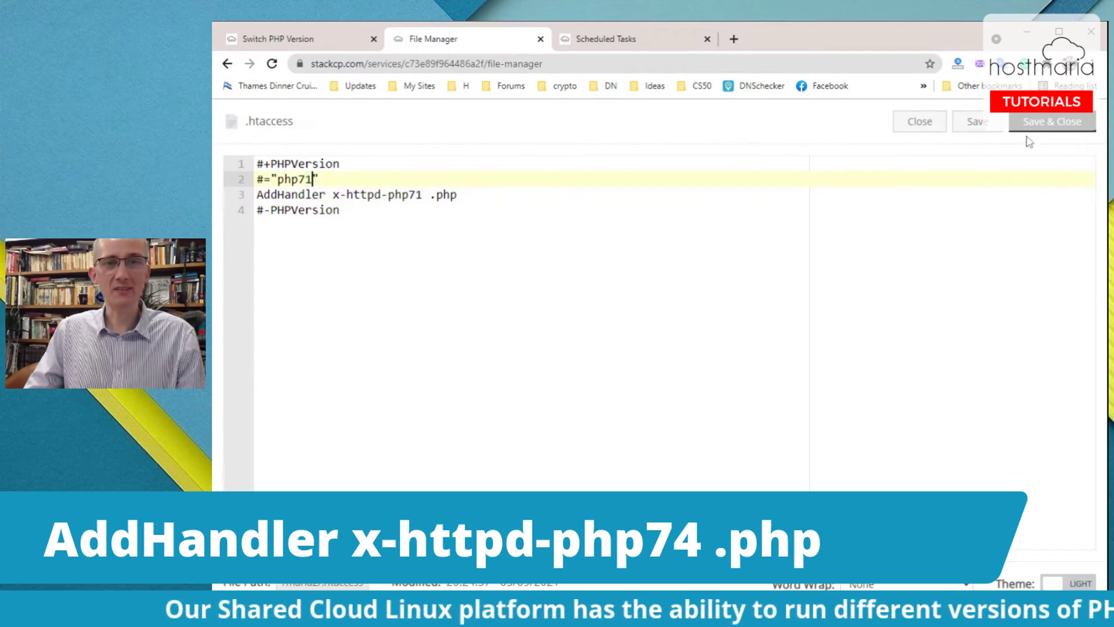
{"action": "left_click", "coordinate": [977, 123]}
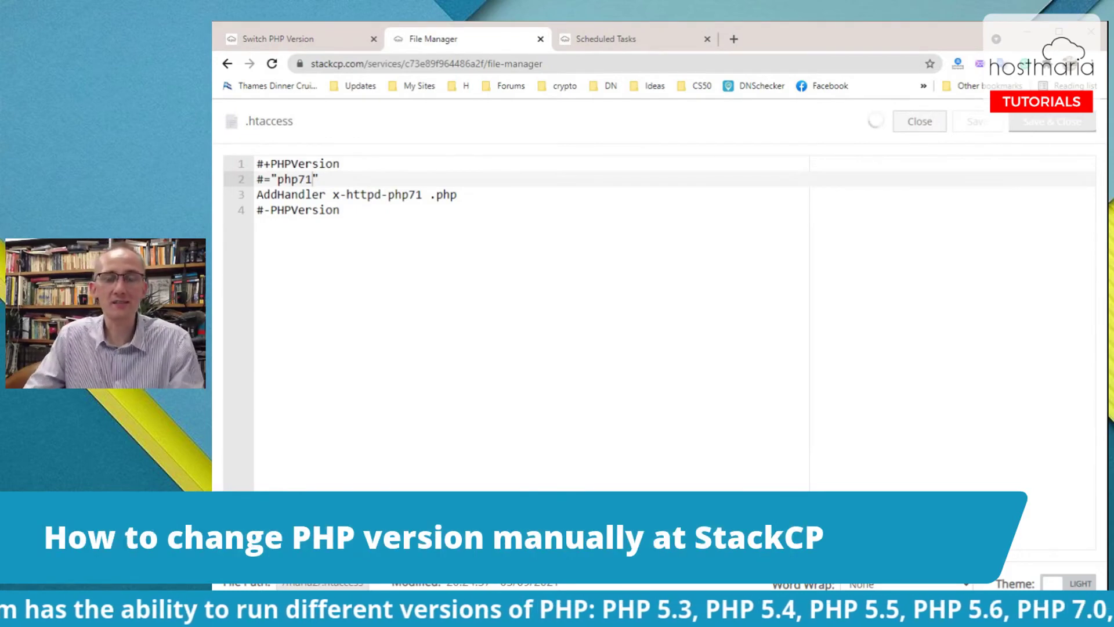
Check the package's PHP version on the Change PHP Version page, and highlight the AddHandler line in maria2's .htaccess
{"action": "left_click", "coordinate": [310, 40]}
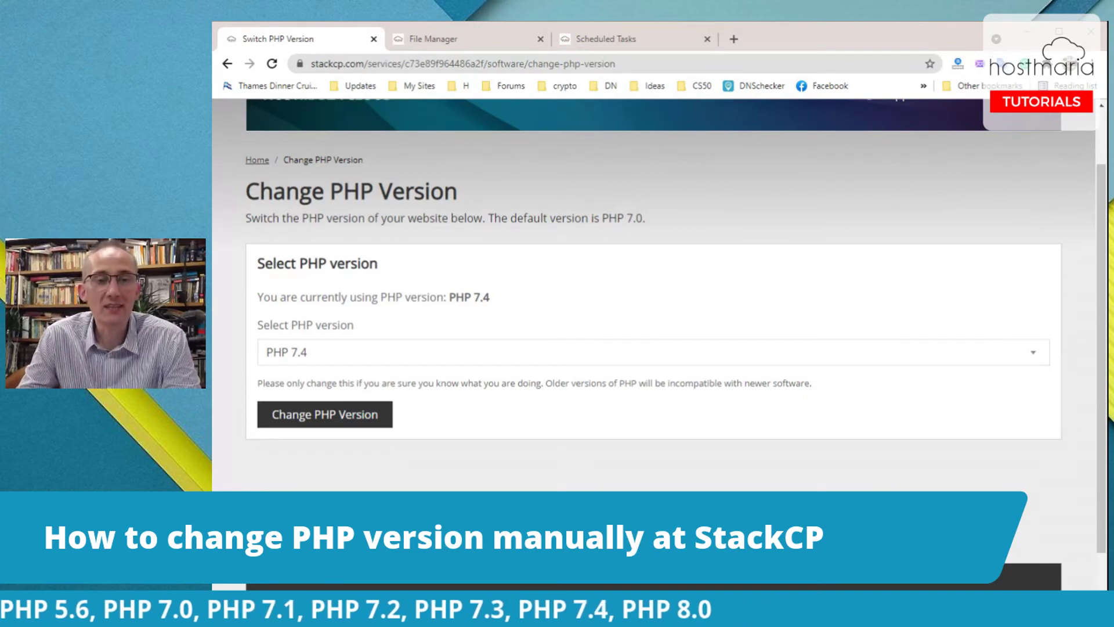
{"action": "left_click", "coordinate": [461, 38]}
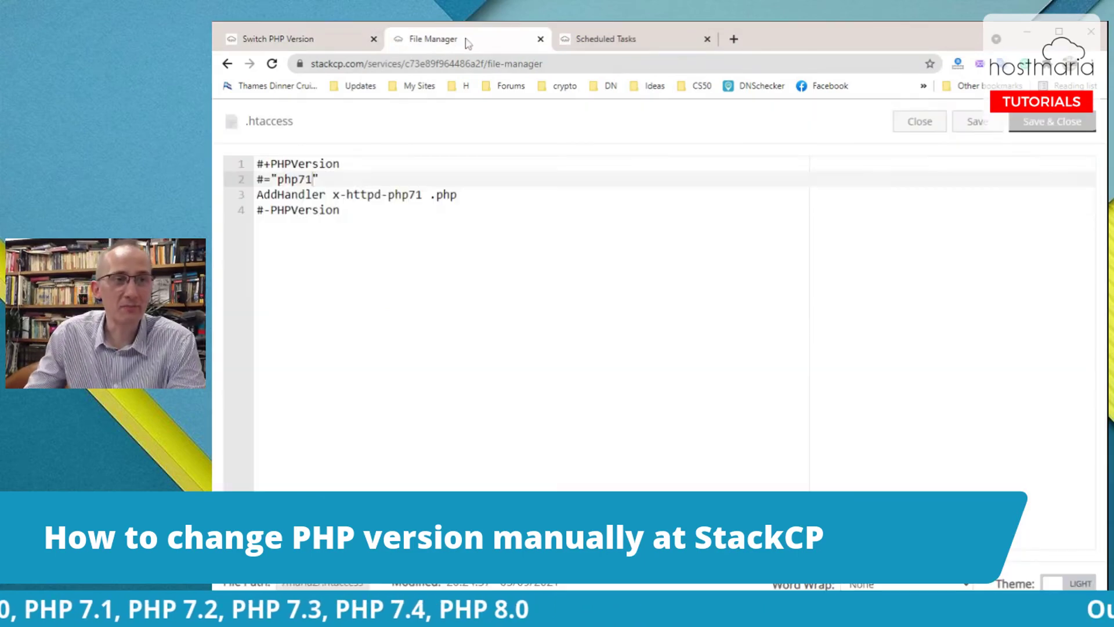
{"action": "left_click", "coordinate": [340, 210]}
{"action": "left_click_drag", "start_coordinate": [458, 195], "coordinate": [257, 194]}
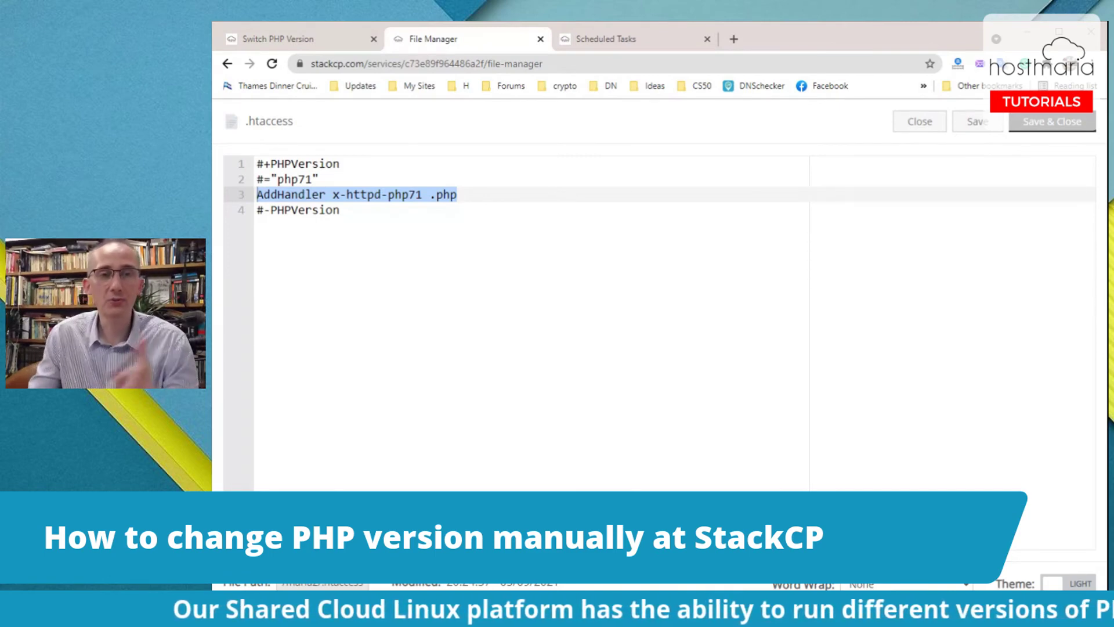
{"action": "left_click", "coordinate": [340, 210]}
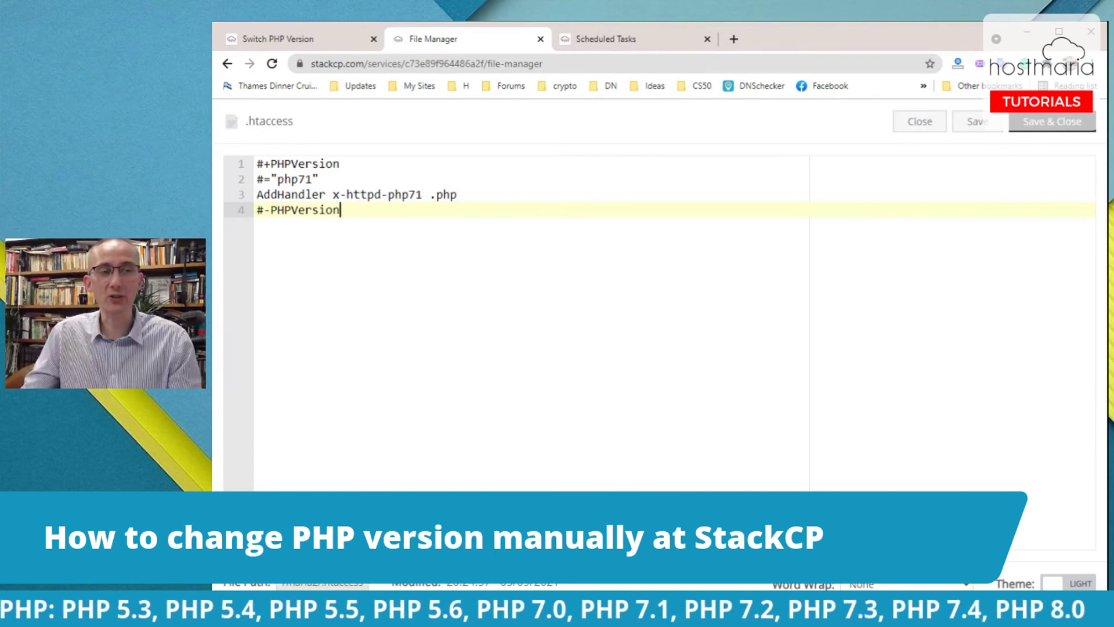
{"action": "left_click_drag", "start_coordinate": [318, 179], "coordinate": [257, 194]}
{"action": "left_click", "coordinate": [285, 194]}
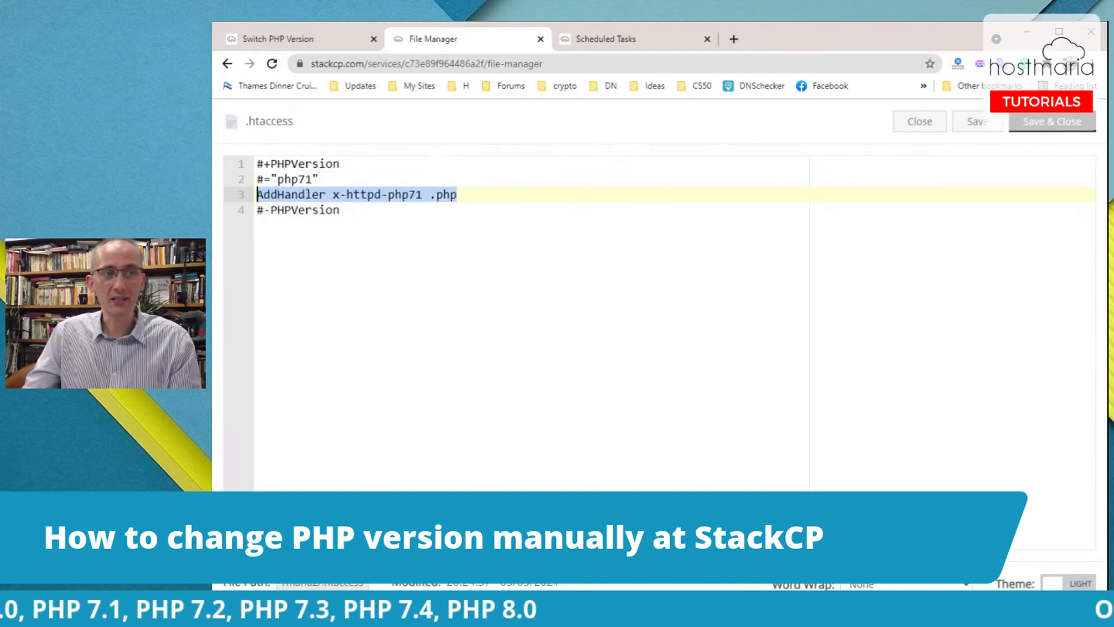
Duplicate the whole four-line PHPVersion block below the original in maria2's .htaccess, leaving one blank line between them
{"action": "left_click_drag", "start_coordinate": [348, 210], "coordinate": [256, 164]}
{"action": "key", "text": "ctrl+c"}
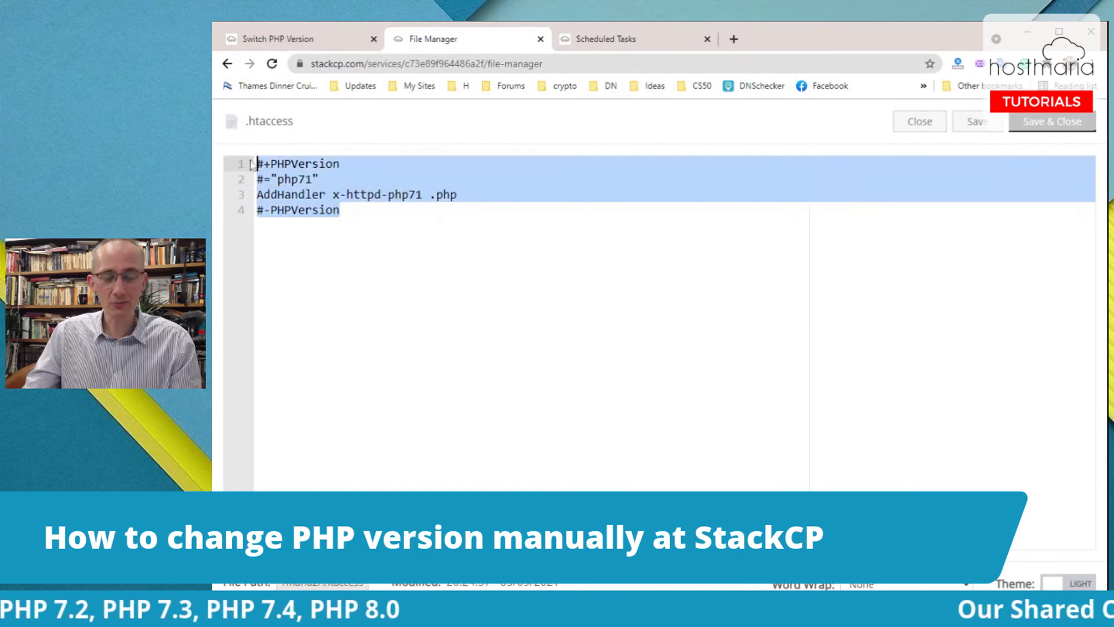
{"action": "left_click", "coordinate": [367, 213]}
{"action": "key", "text": "Return"}
{"action": "key", "text": "Return"}
{"action": "key", "text": "ctrl+v"}
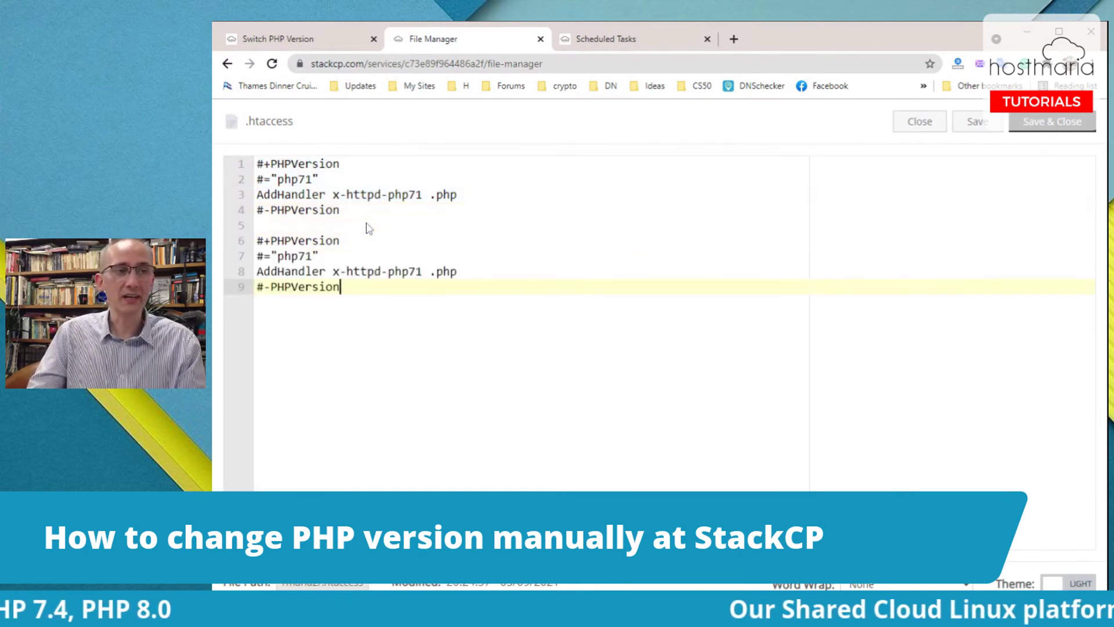
Change the version comment in the second PHPVersion block to php74
{"action": "key", "text": "Up"}
{"action": "key", "text": "Up"}
{"action": "key", "text": "Left"}
{"action": "key", "text": "Left"}
{"action": "key", "text": "Right"}
{"action": "key", "text": "shift+Left"}
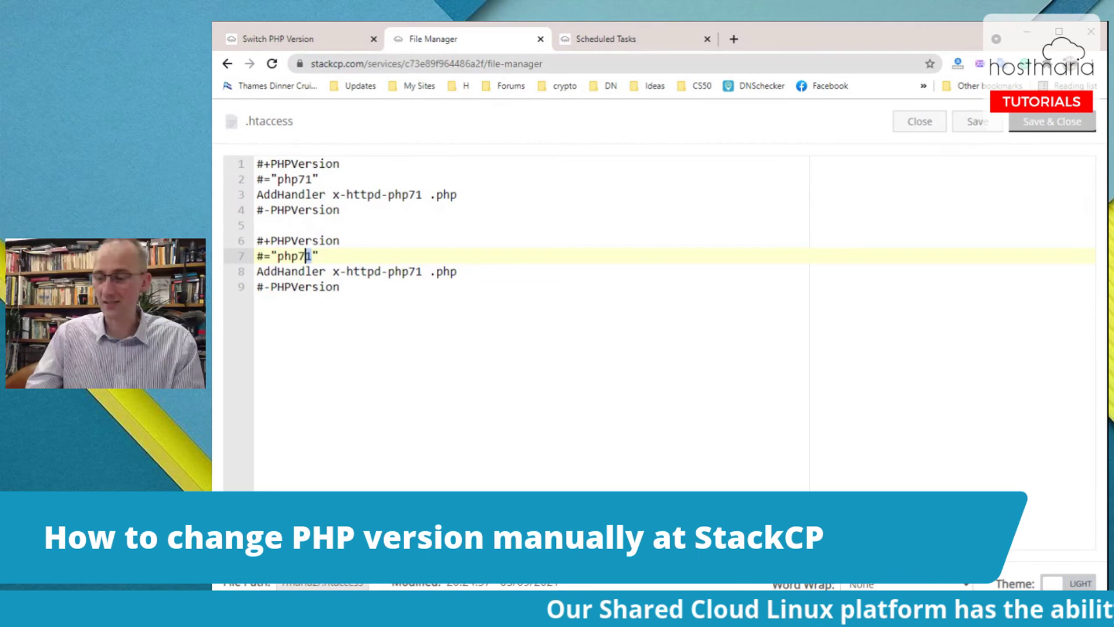
{"action": "type", "text": "4"}
Change the version comment in the first PHPVersion block to php73
{"action": "key", "text": "Up"}
{"action": "key", "text": "Up"}
{"action": "left_click", "coordinate": [308, 179]}
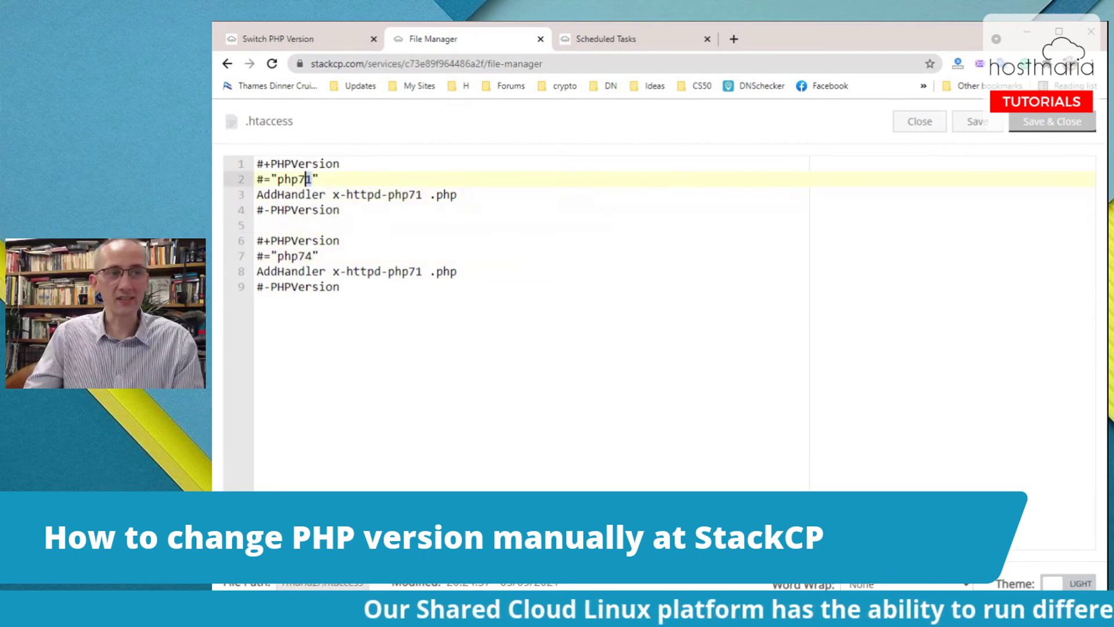
{"action": "key", "text": "Delete"}
{"action": "type", "text": "3"}
Change the AddHandler line in the first PHPVersion block to x-httpd-php73
{"action": "key", "text": "Down"}
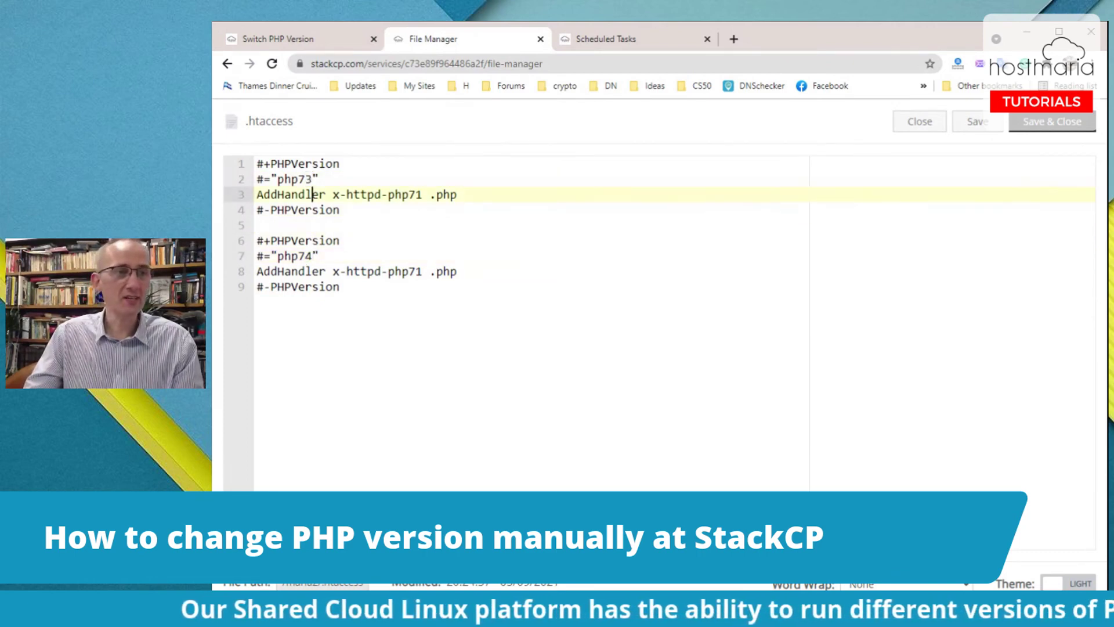
{"action": "key", "text": "Right"}
{"action": "key", "text": "Right"}
{"action": "key", "text": "Right"}
{"action": "key", "text": "Right"}
{"action": "key", "text": "Right"}
{"action": "key", "text": "Right"}
{"action": "key", "text": "Right"}
{"action": "key", "text": "Right"}
{"action": "key", "text": "Right"}
{"action": "key", "text": "Right"}
{"action": "key", "text": "Right"}
{"action": "key", "text": "Right"}
{"action": "key", "text": "Right"}
{"action": "key", "text": "Right"}
{"action": "key", "text": "Right"}
{"action": "key", "text": "Right"}
{"action": "key", "text": "Right"}
{"action": "key", "text": "Left"}
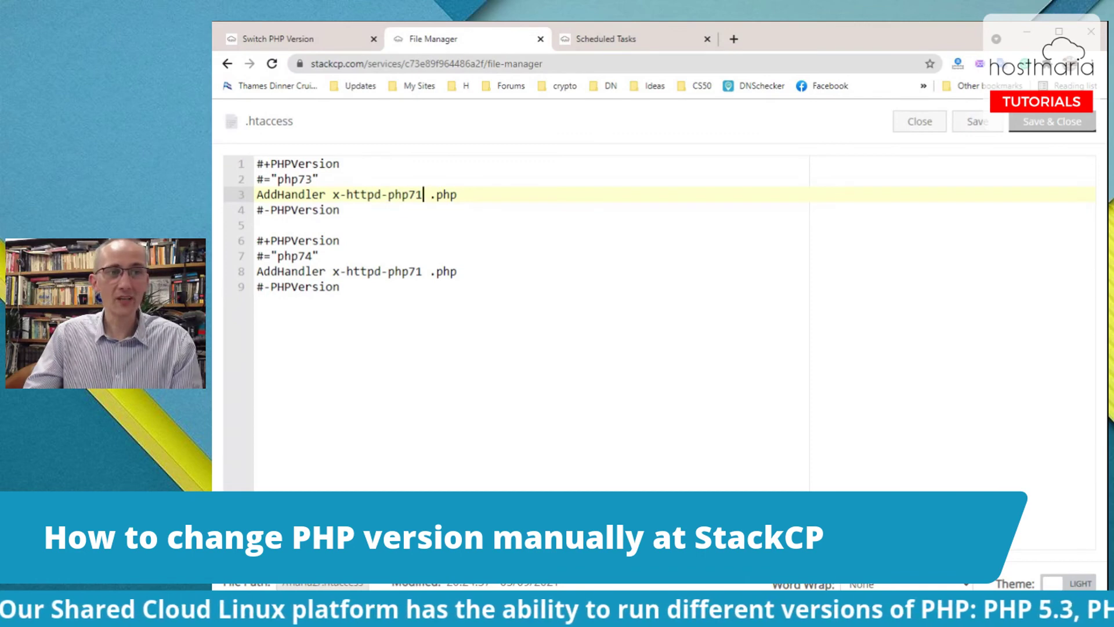
{"action": "key", "text": "Left"}
{"action": "key", "text": "shift+Right"}
{"action": "type", "text": "3"}
Change the AddHandler line in the second PHPVersion block to x-httpd-php74 and save the .htaccess file
{"action": "key", "text": "Down"}
{"action": "key", "text": "Down"}
{"action": "key", "text": "Down"}
{"action": "key", "text": "Down"}
{"action": "key", "text": "Down"}
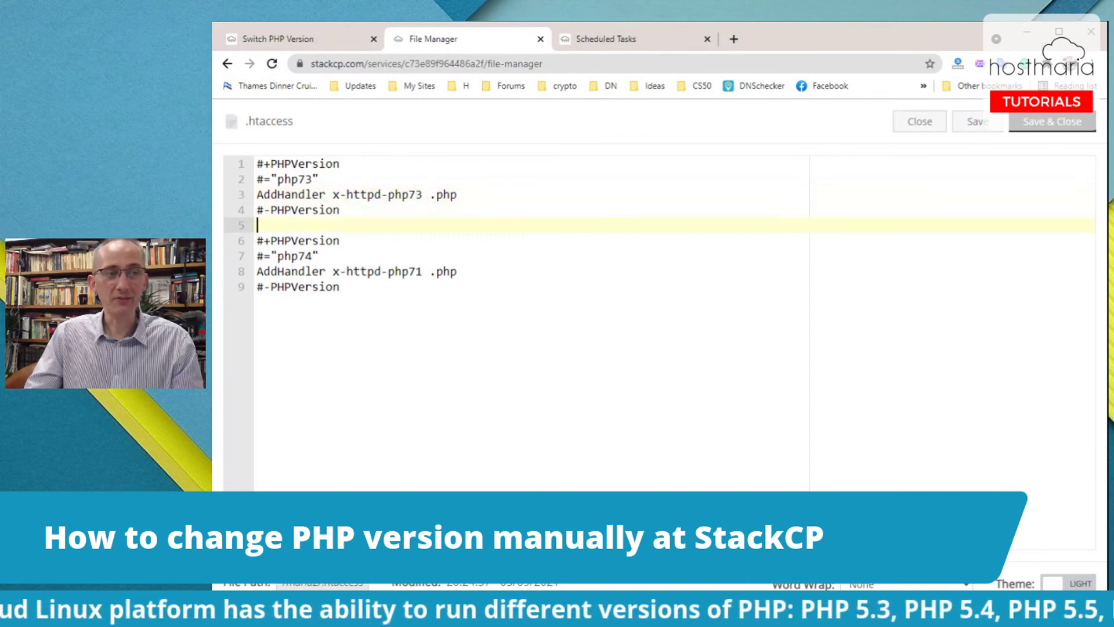
{"action": "key", "text": "shift+Left"}
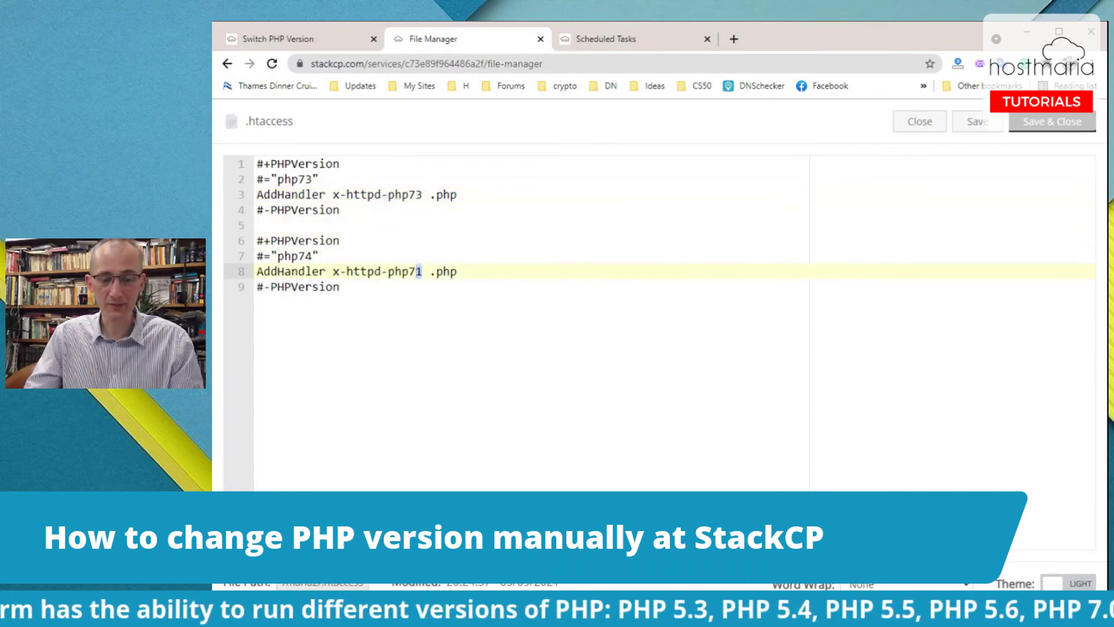
{"action": "type", "text": "4"}
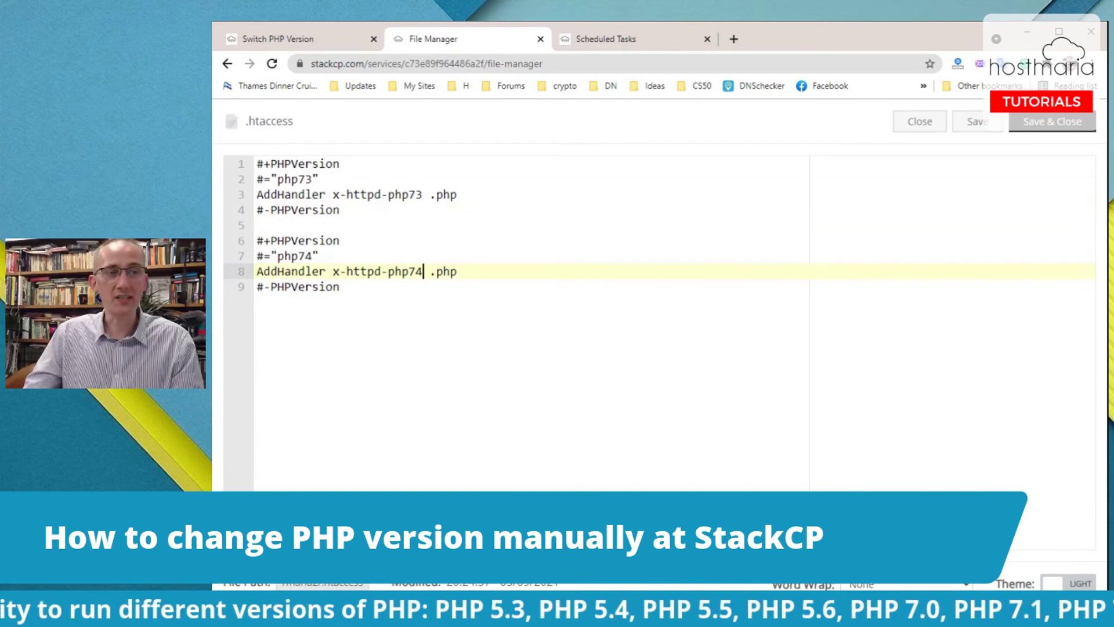
{"action": "left_click", "coordinate": [976, 121]}
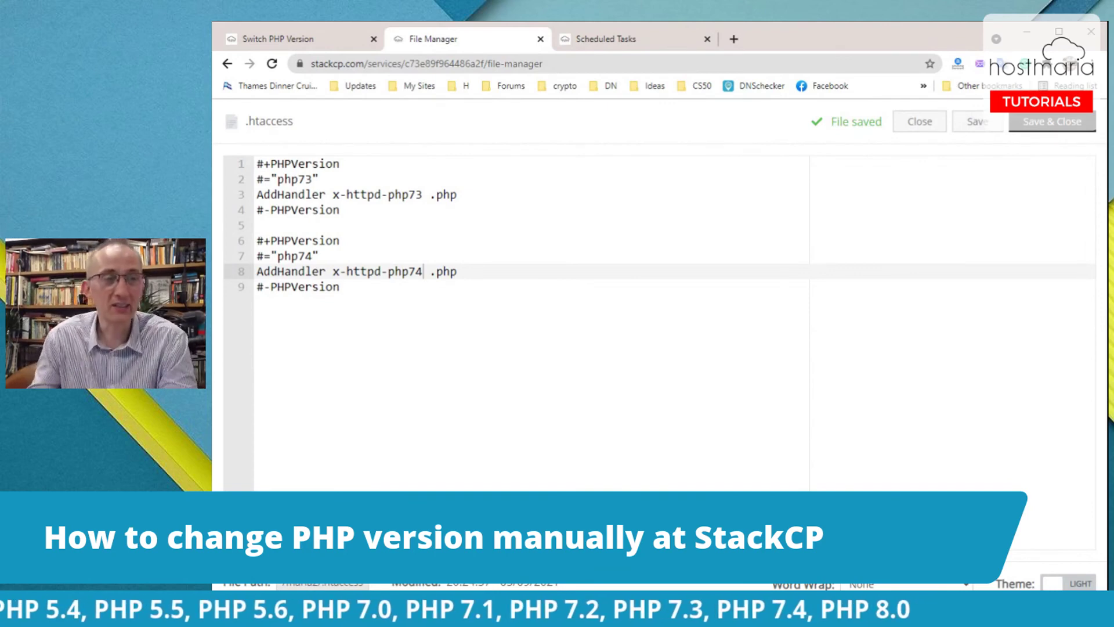
Delete the second PHPVersion block, keeping only the php73 block, and save the .htaccess file
{"action": "left_click_drag", "start_coordinate": [340, 286], "coordinate": [257, 225]}
{"action": "key", "text": "Delete"}
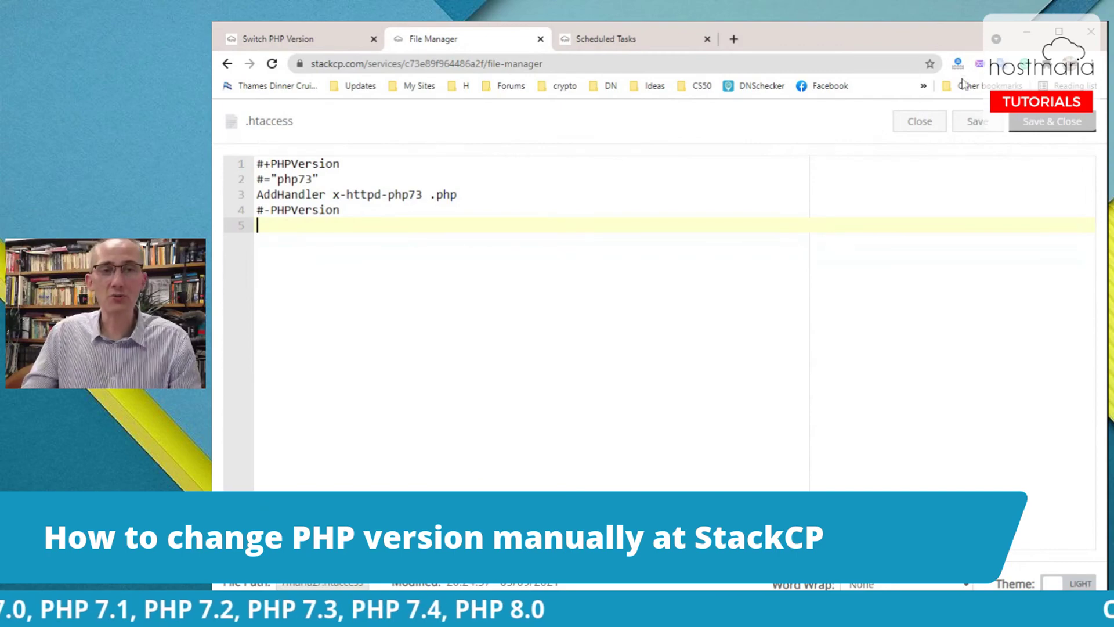
{"action": "left_click", "coordinate": [980, 123]}
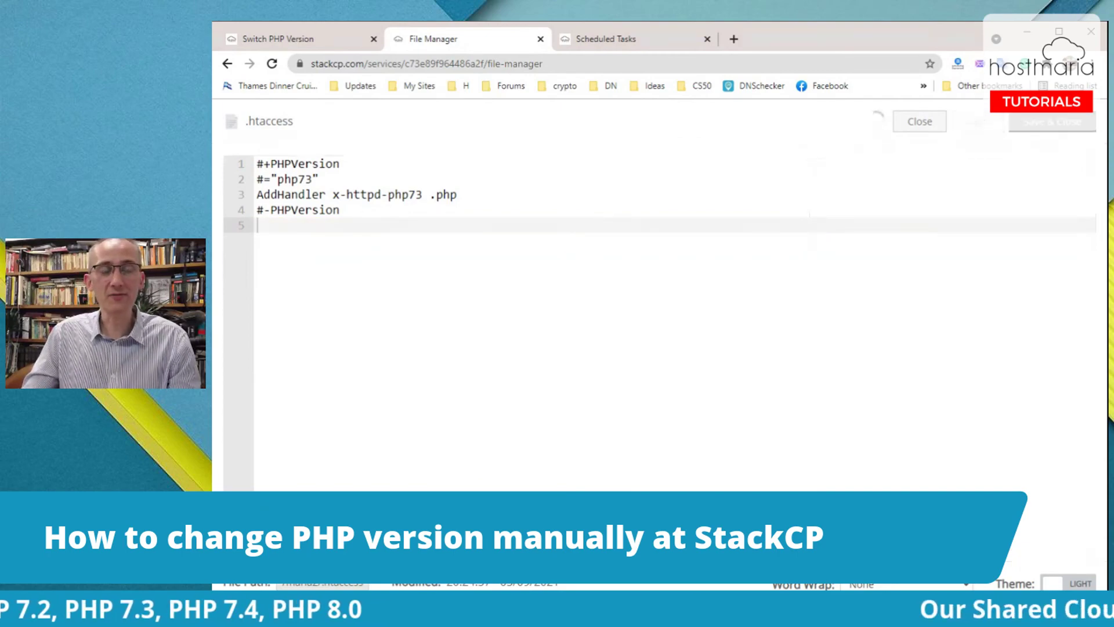